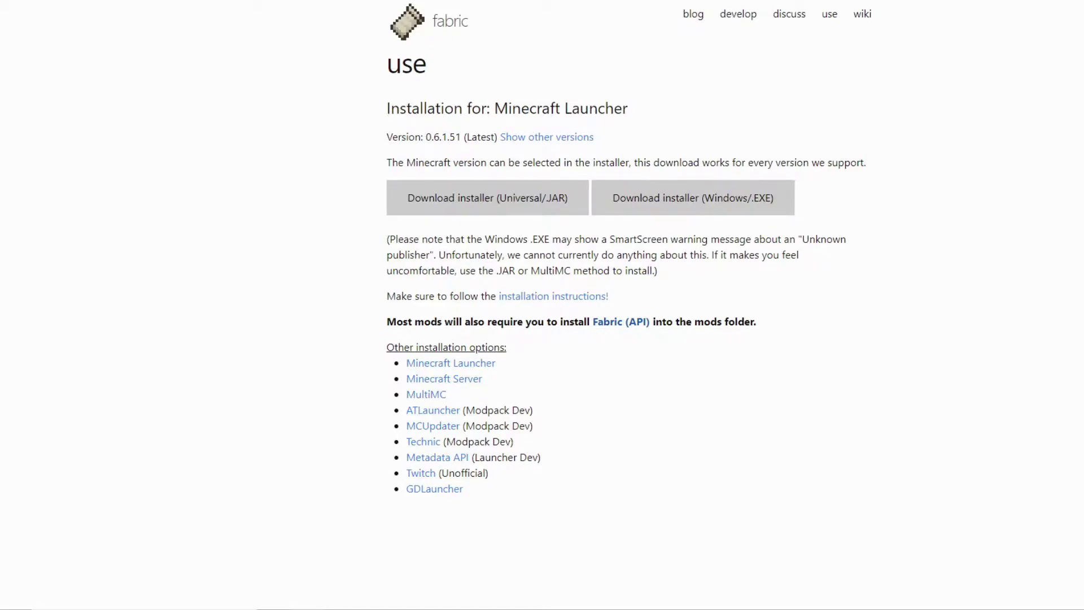
# - Download the Universal/JAR Fabric installer 0.6.1.51 and keep it despite Chrome's warning
pyautogui.click(484, 211)
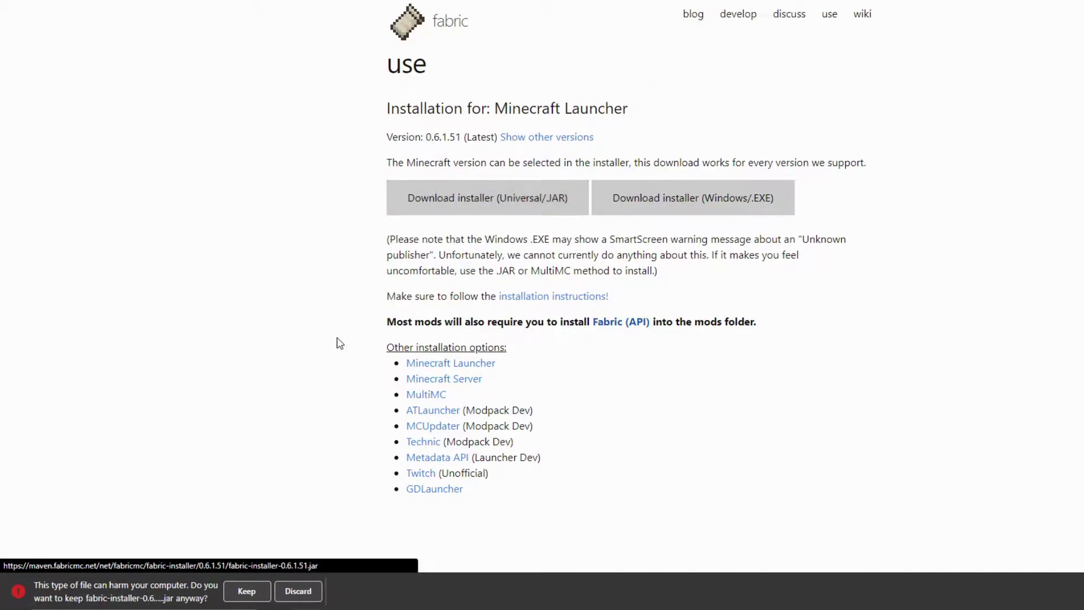
pyautogui.click(246, 592)
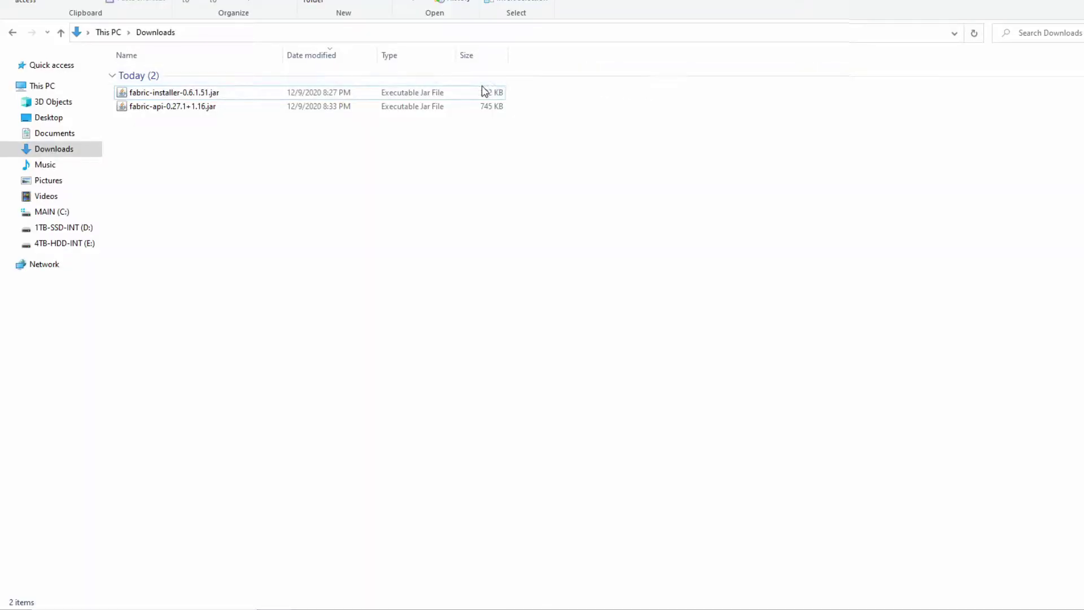
# - Run fabric-installer-0.6.1.51.jar to install Loader 0.10.8 for 1.16.4, then close it
pyautogui.click(446, 96)
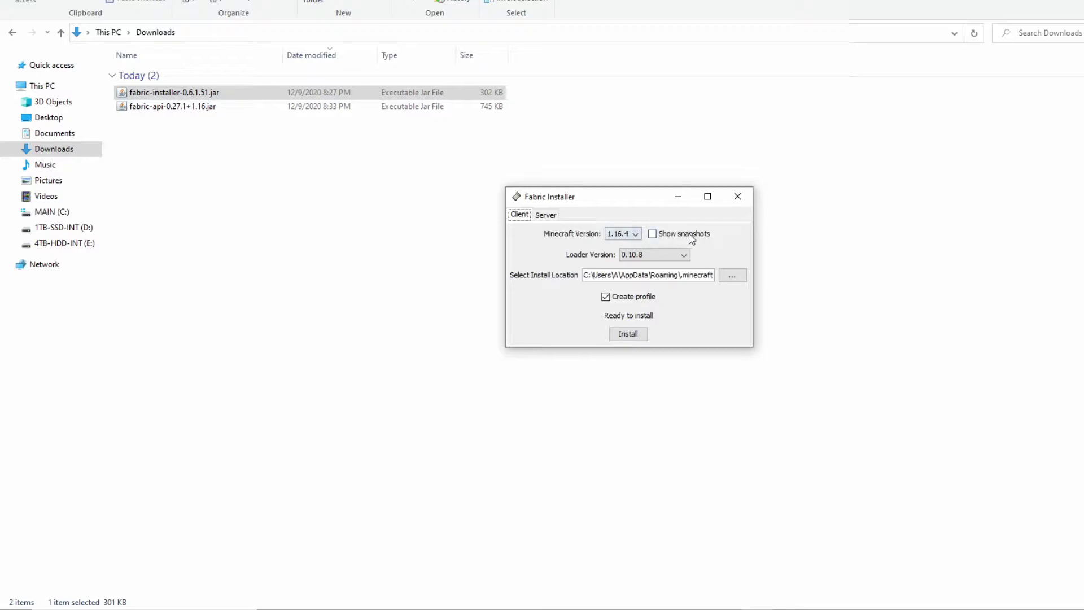
pyautogui.click(663, 258)
pyautogui.click(651, 267)
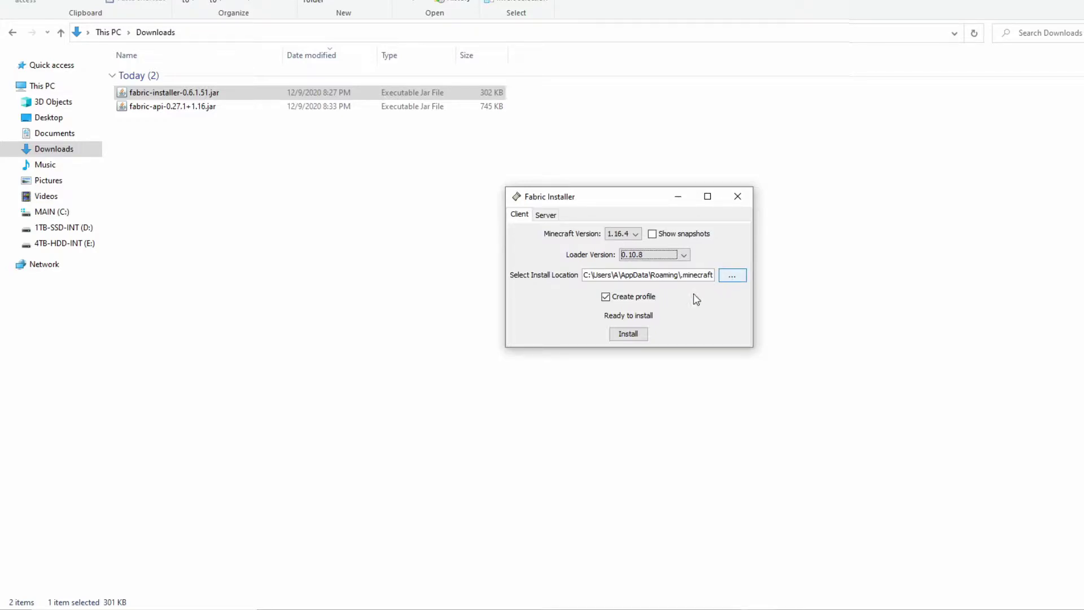
pyautogui.click(627, 336)
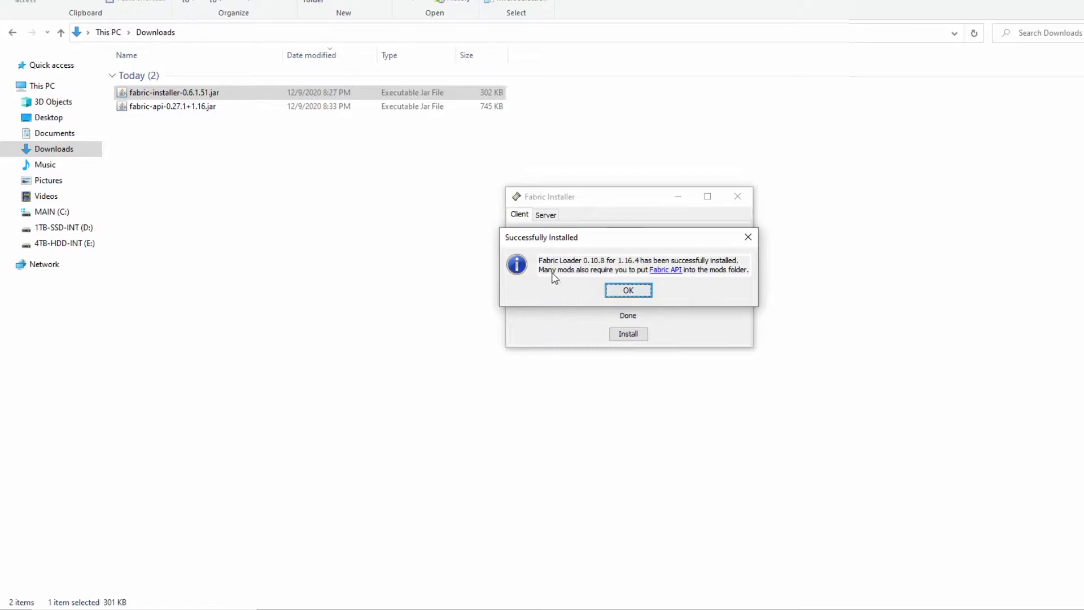
pyautogui.click(636, 293)
pyautogui.click(738, 202)
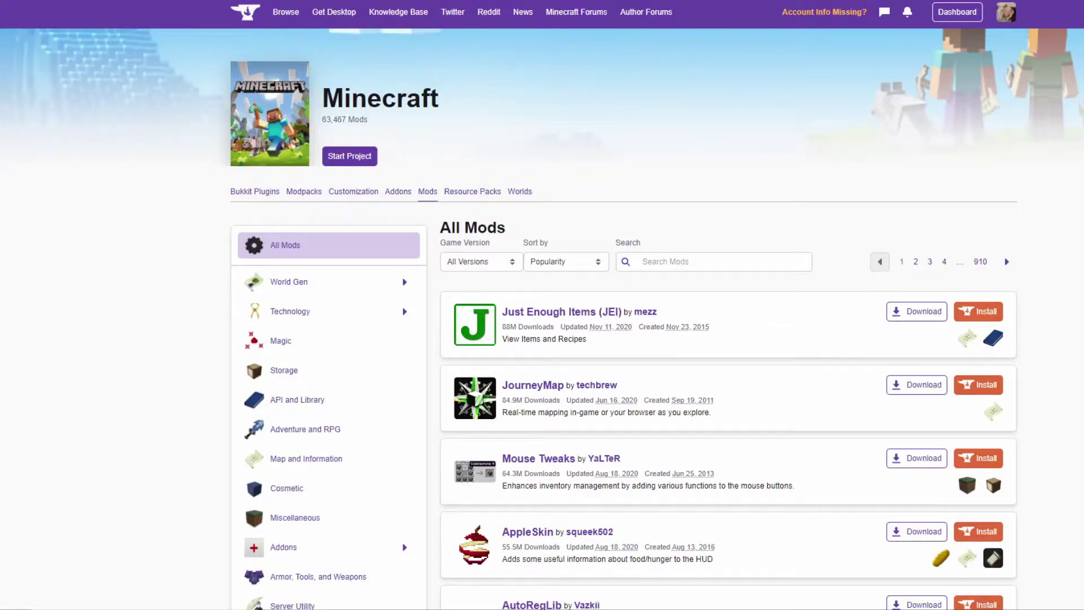
pyautogui.scroll(-15, 729, 339)
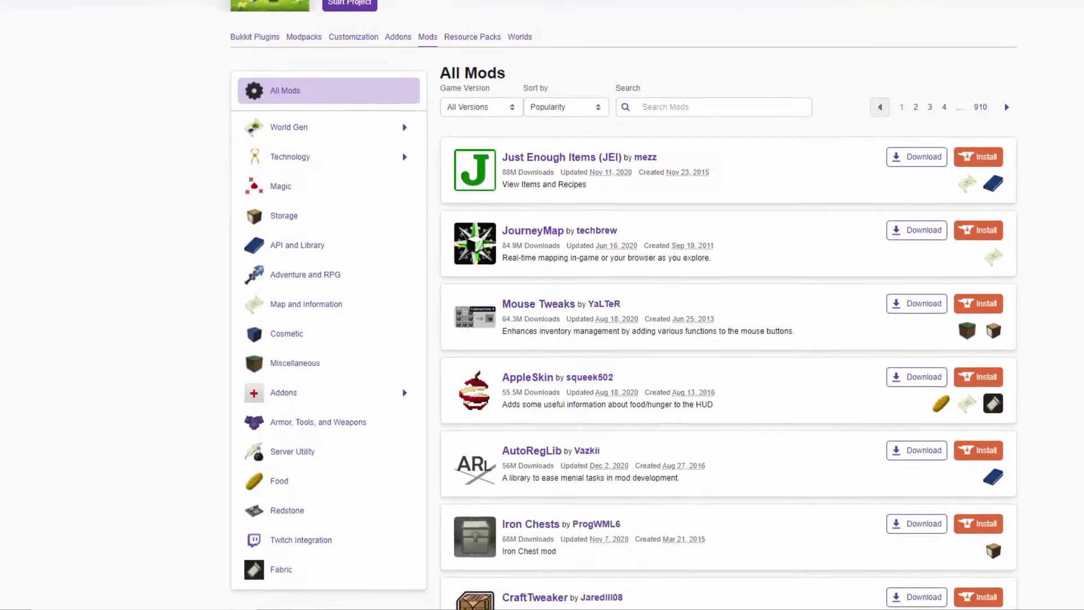
pyautogui.scroll(-3, 729, 339)
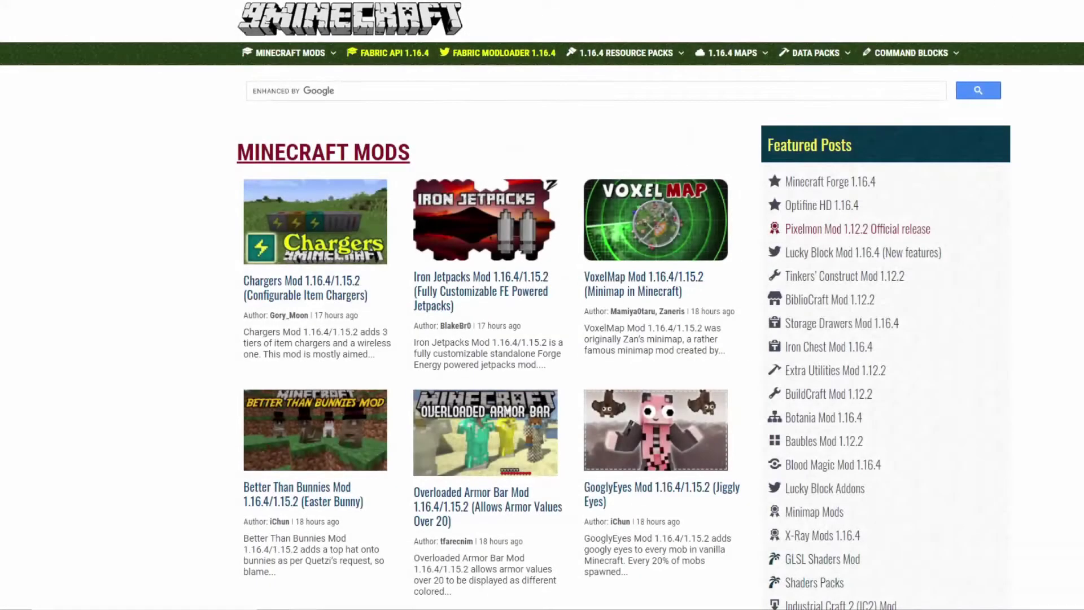
pyautogui.scroll(-2, 542, 305)
pyautogui.scroll(-20, 542, 305)
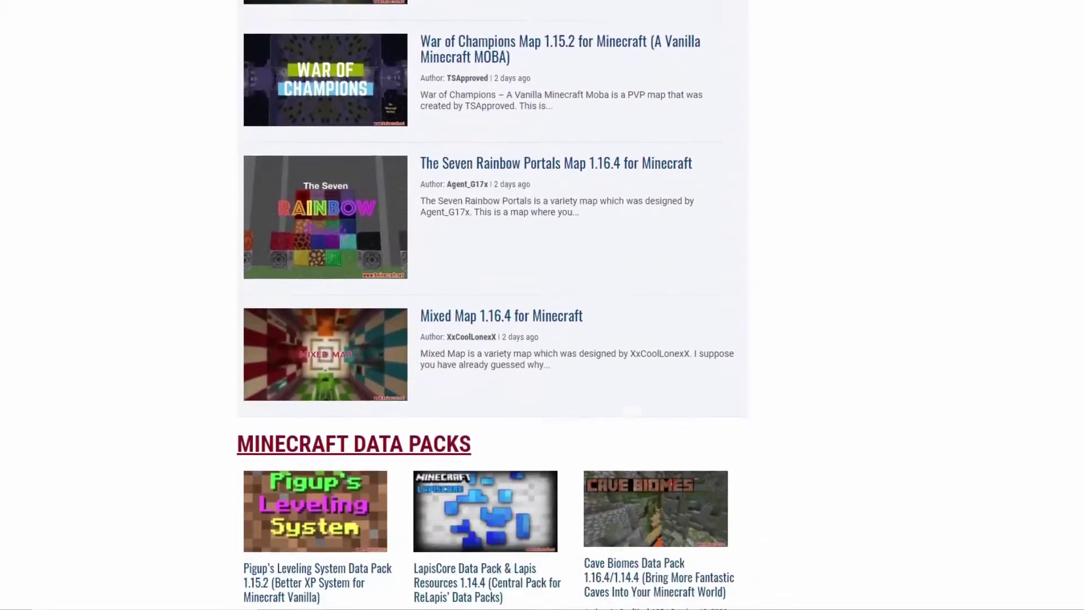
pyautogui.scroll(-3, 542, 305)
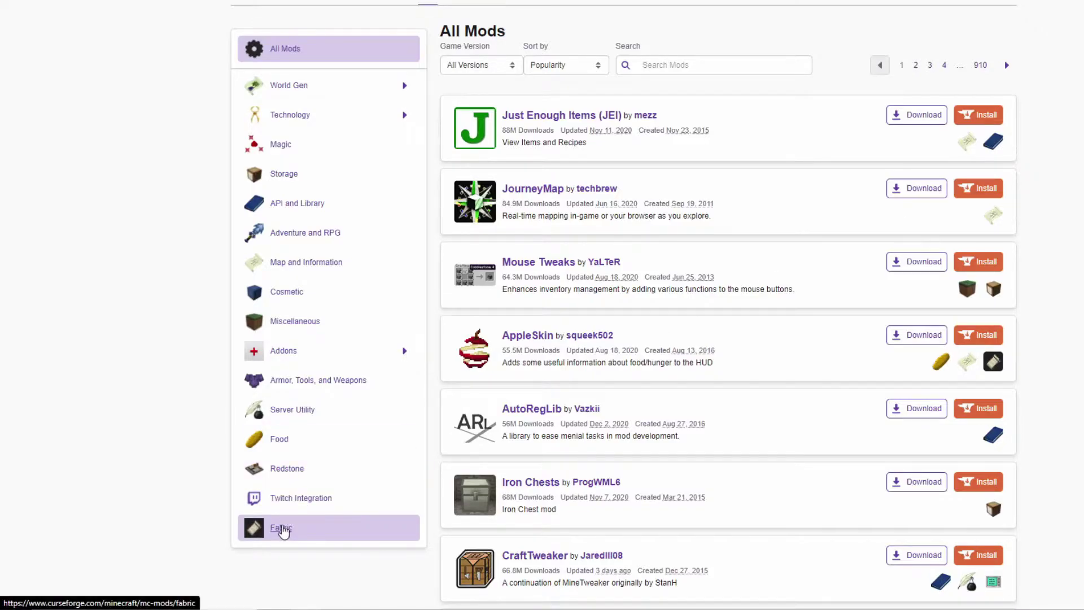
# - Filter the CurseForge mod list to the Fabric category
pyautogui.click(284, 530)
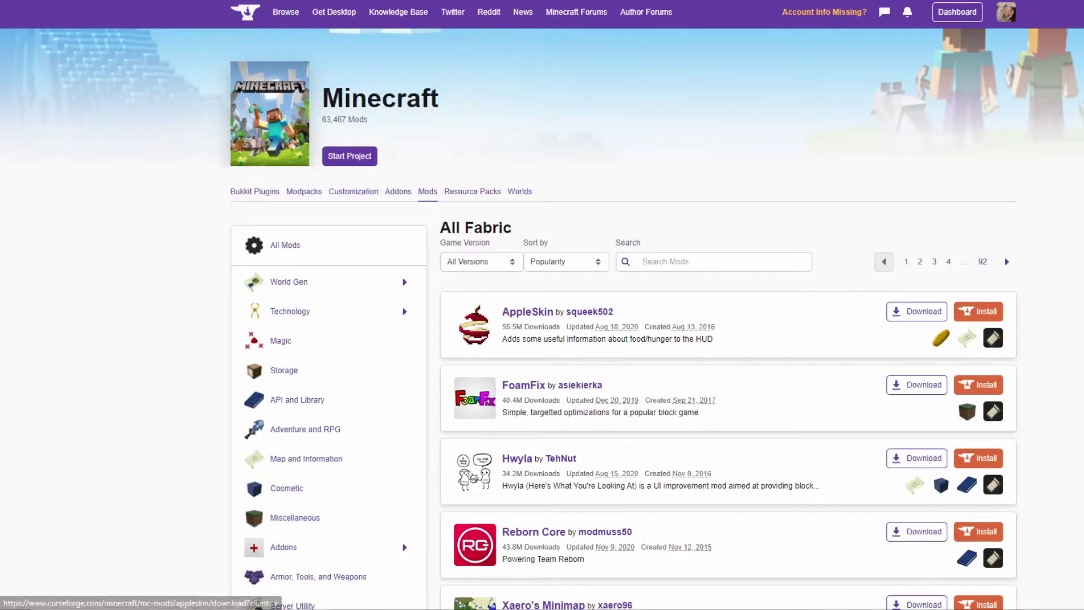
pyautogui.scroll(-11, 543, 305)
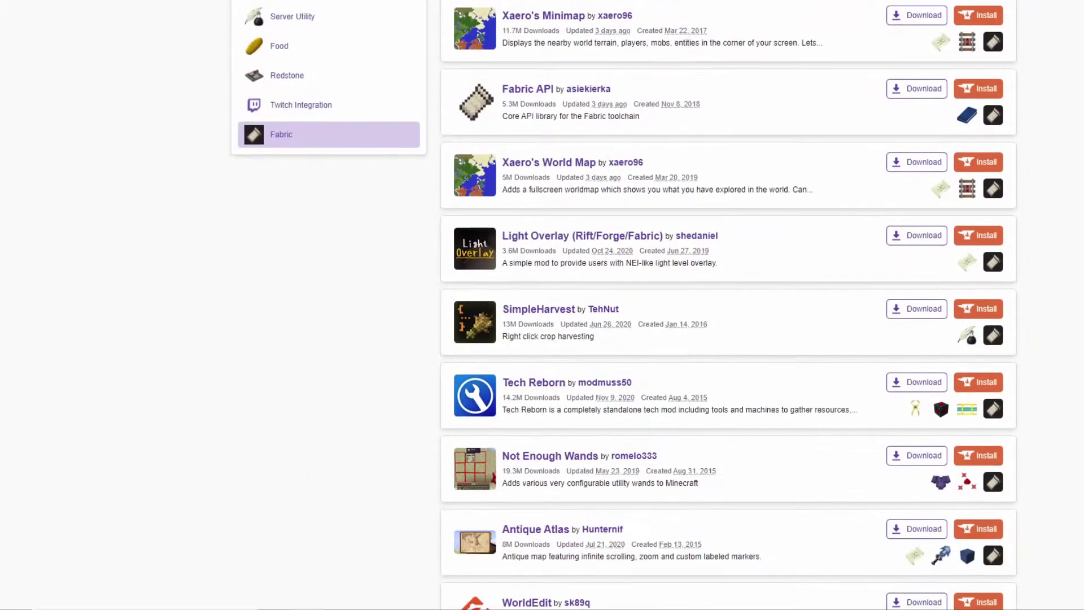
pyautogui.scroll(-12, 729, 305)
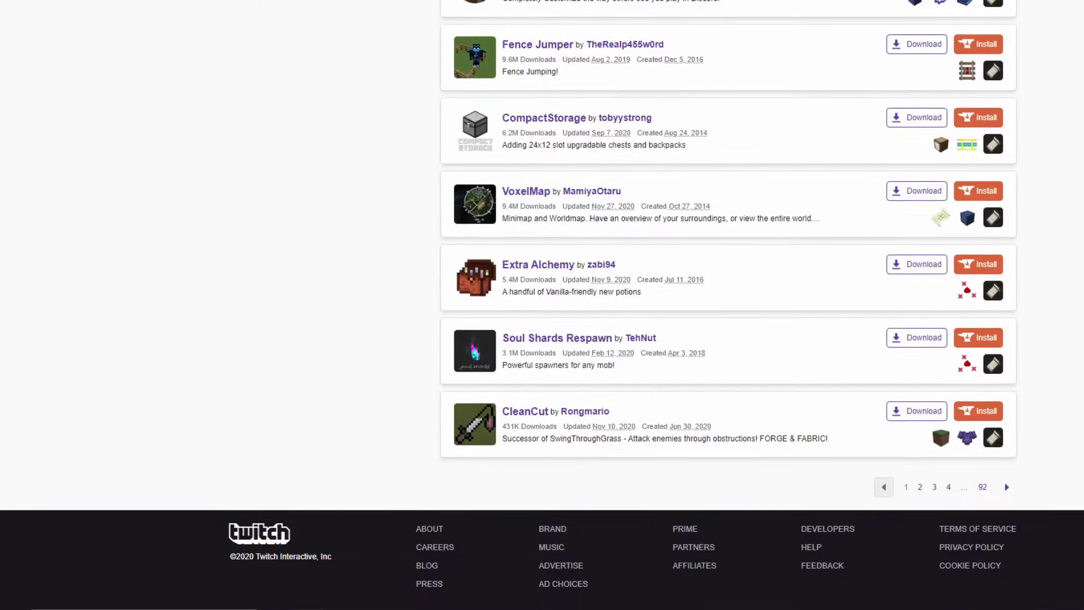
pyautogui.scroll(20, 729, 305)
# - Search the Fabric mods for 'Fabric api'
pyautogui.click(739, 262)
pyautogui.write('F')
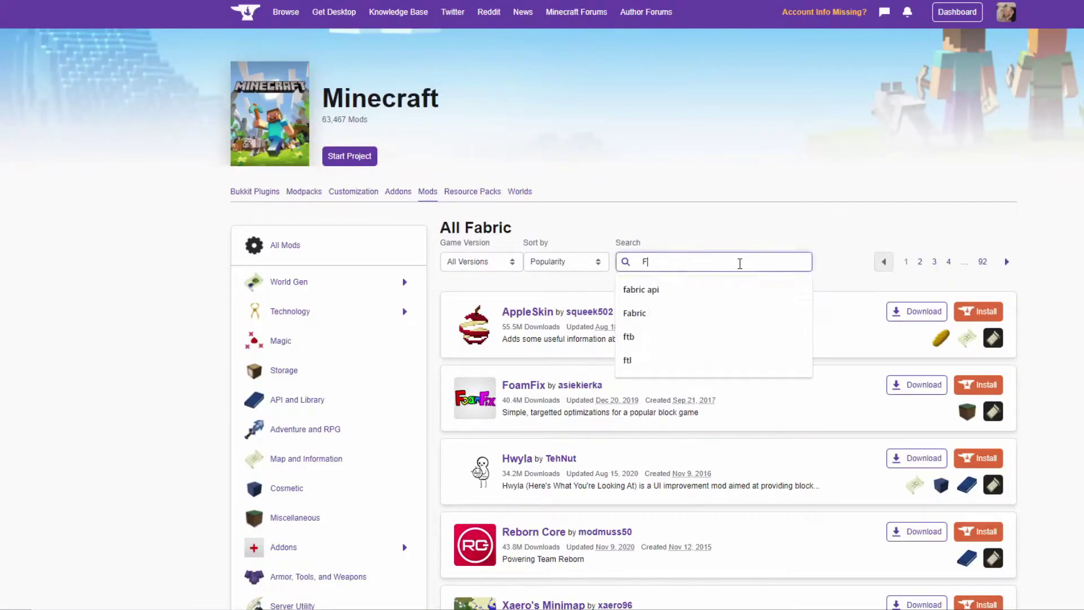
pyautogui.write('abric api')
pyautogui.press('Return')
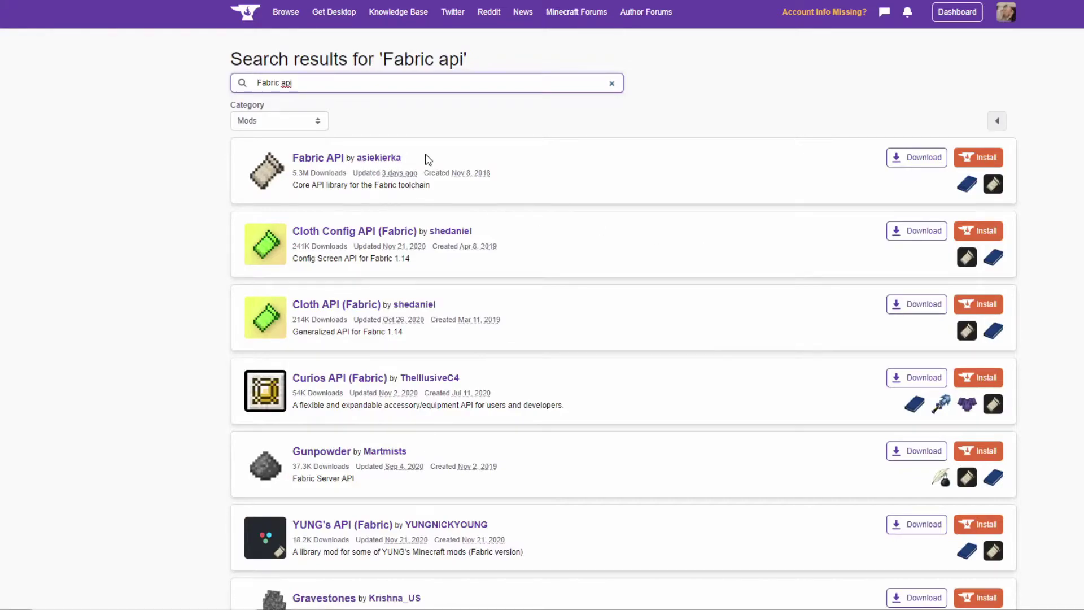
pyautogui.moveTo(402, 159); pyautogui.dragTo(251, 170)
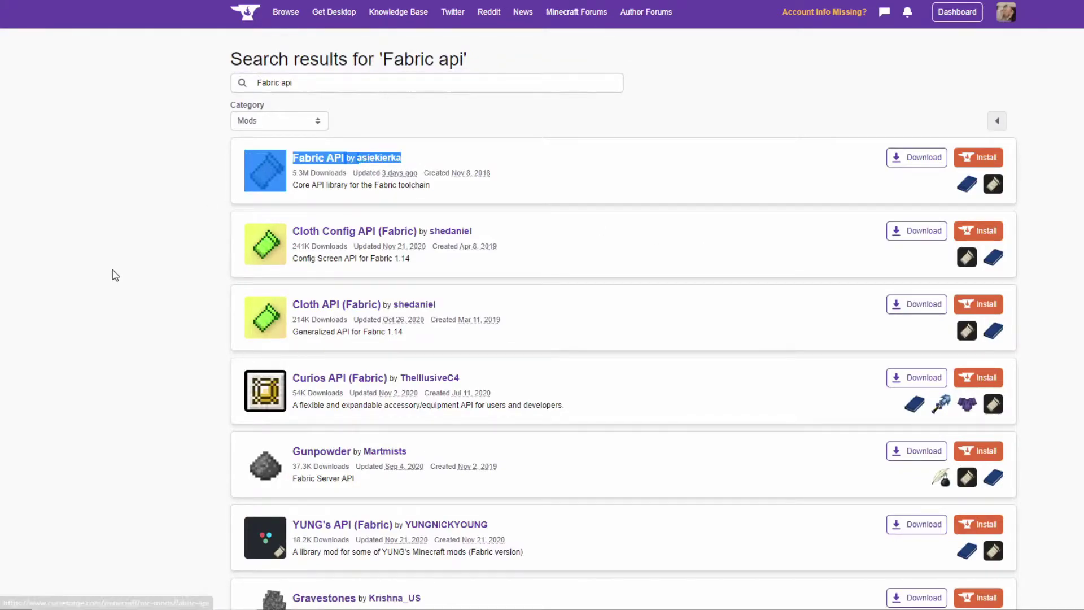
pyautogui.click(115, 275)
# - Download the [1.16.4] Fabric API 0.27.1 jar from its Files list and keep it
pyautogui.click(329, 160)
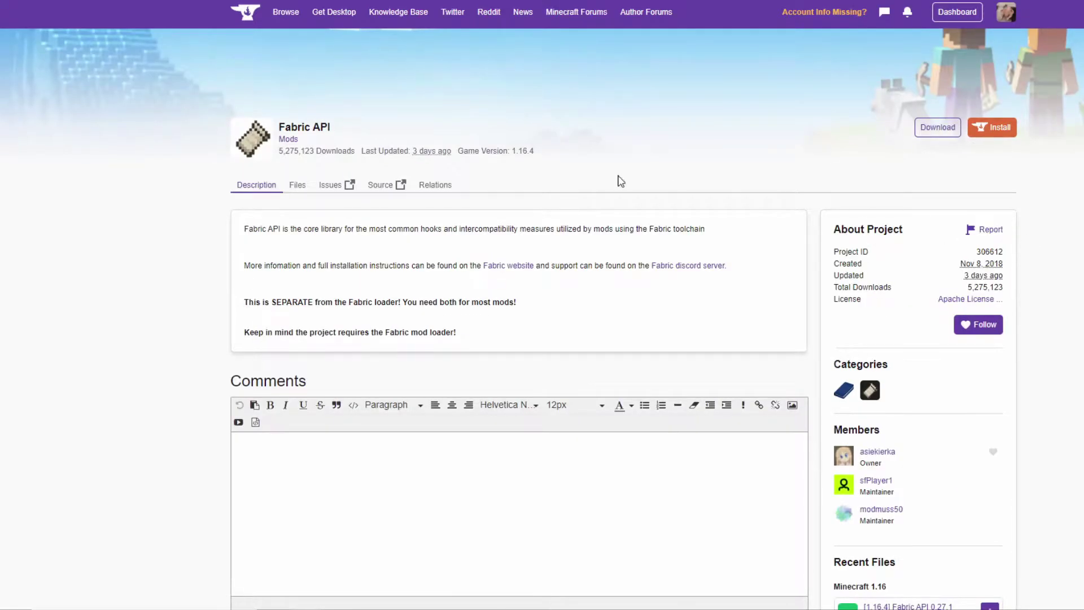
pyautogui.click(295, 190)
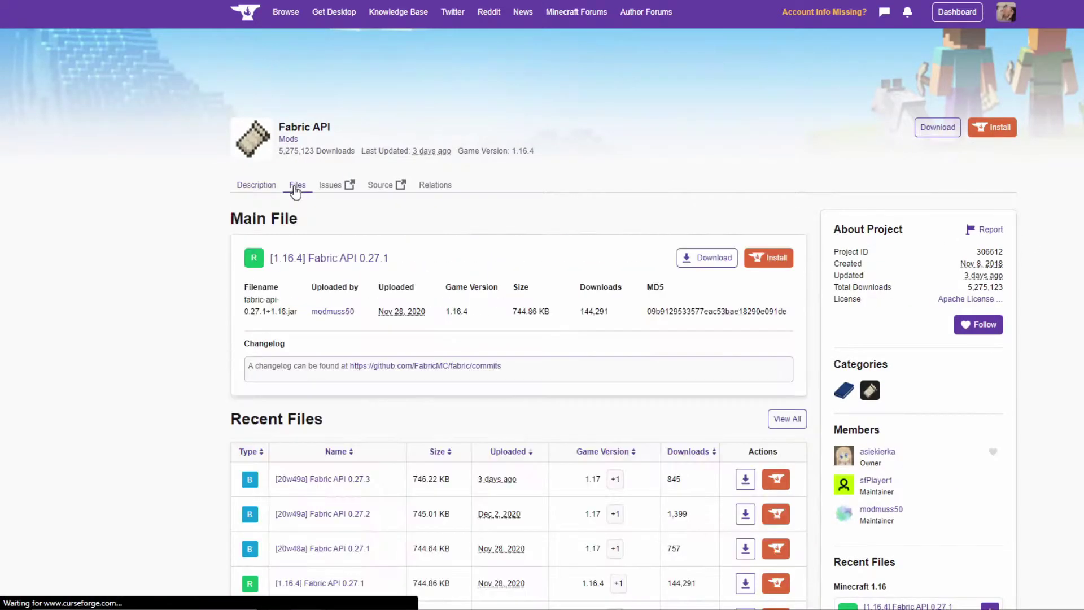
pyautogui.scroll(-2, 141, 323)
pyautogui.scroll(-2, 140, 324)
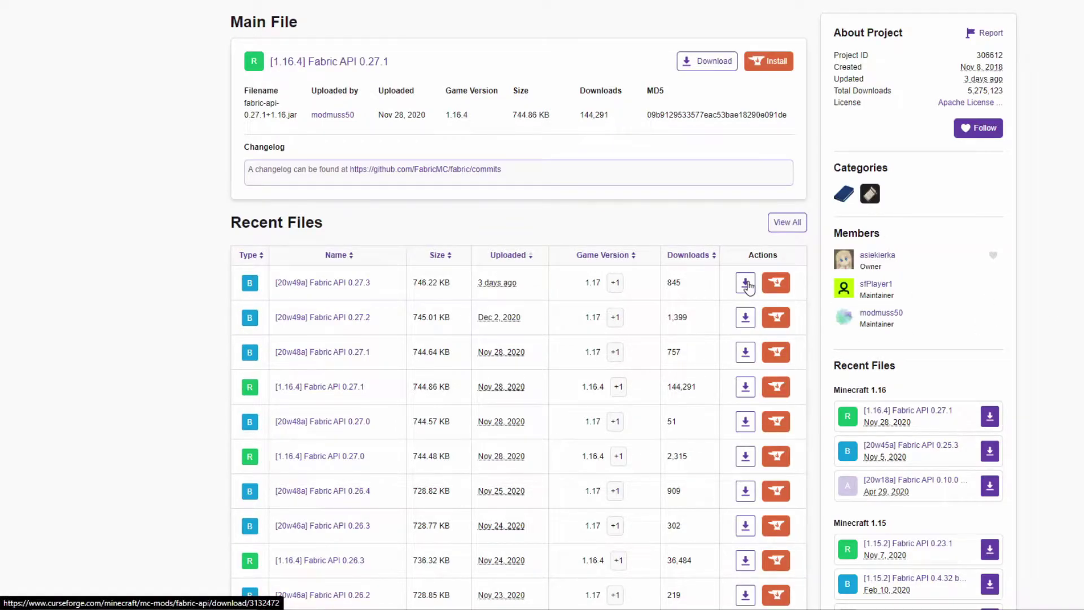
pyautogui.scroll(-3, 748, 285)
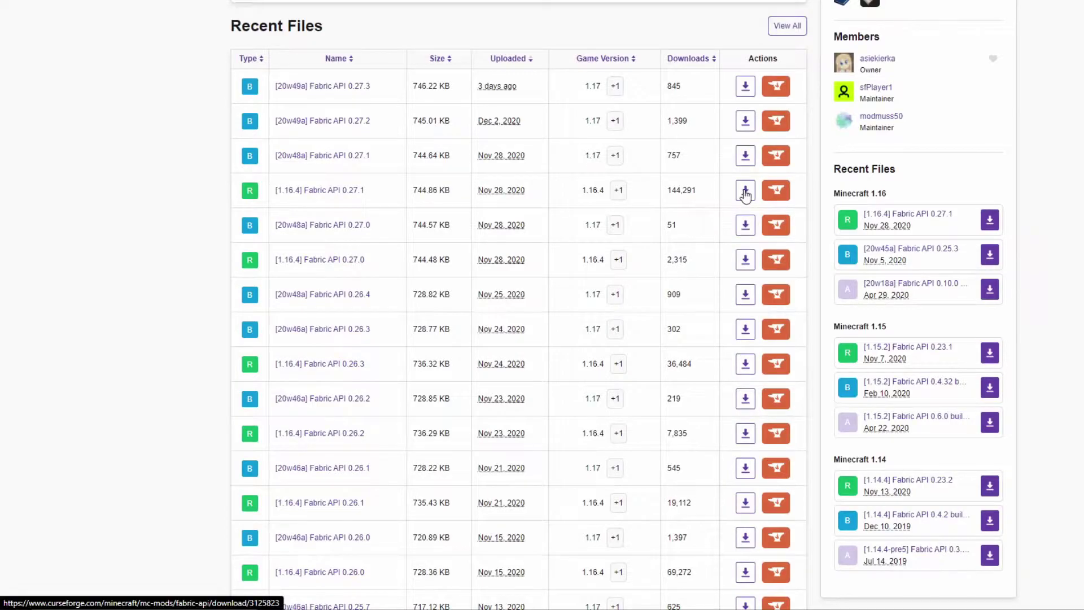
pyautogui.click(745, 192)
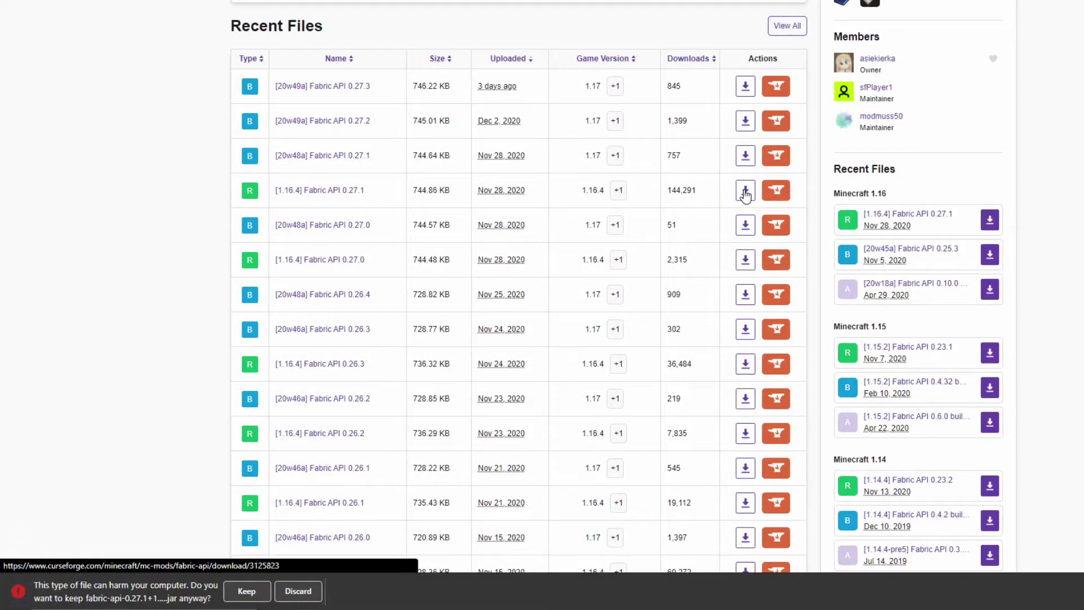
pyautogui.click(248, 592)
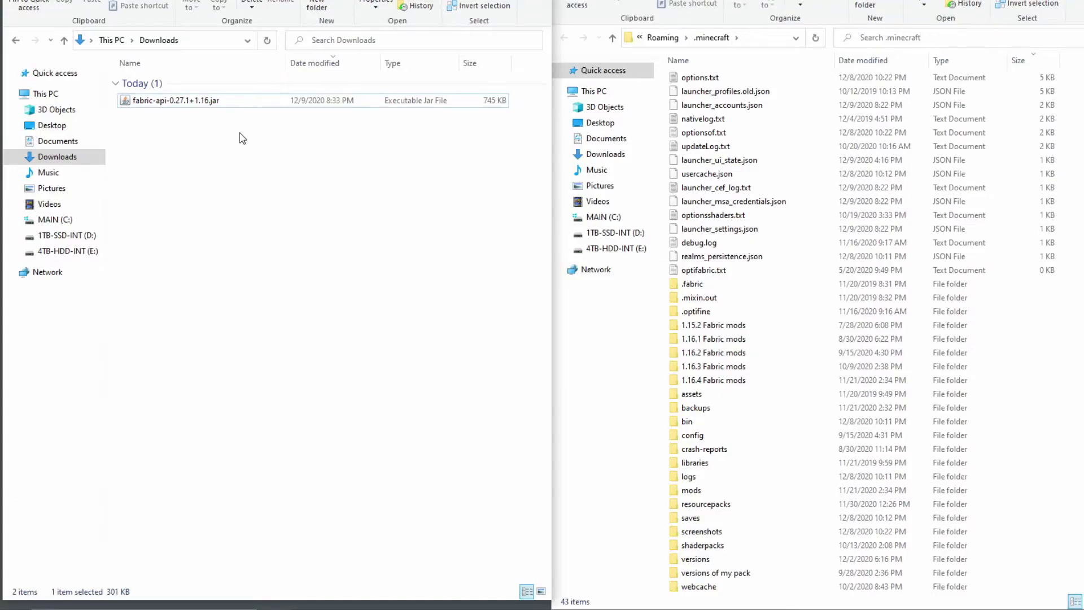
# - Move fabric-api-0.27.1+1.16.jar from Downloads into the .minecraft mods folder
pyautogui.moveTo(181, 106); pyautogui.dragTo(703, 490)
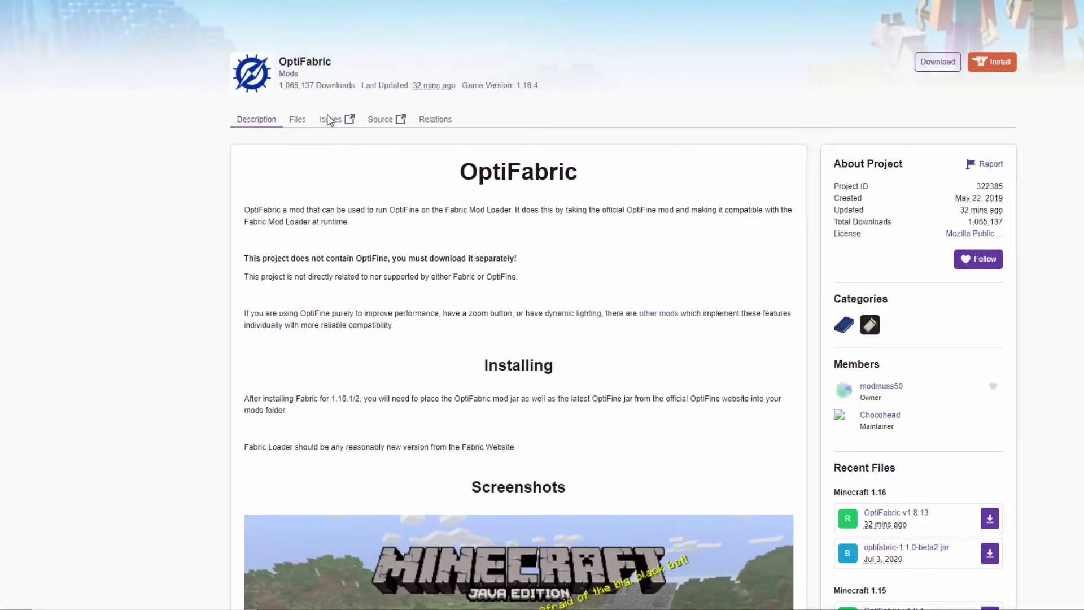
# - Download OptiFabric-v1.8.13 for 1.16.4 from the OptiFabric file list
pyautogui.click(294, 128)
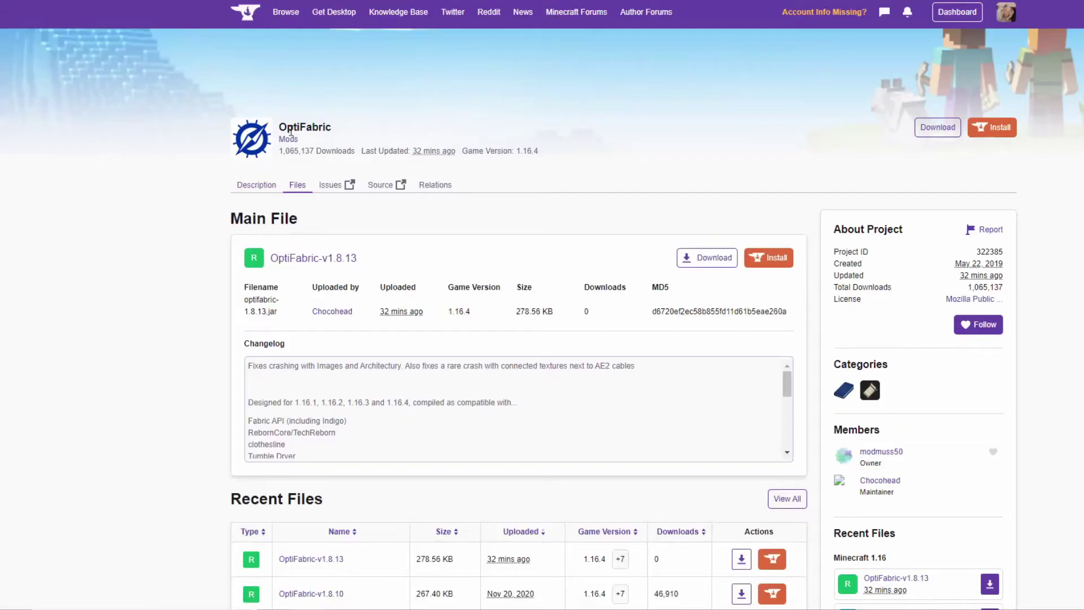
pyautogui.scroll(-3, 178, 311)
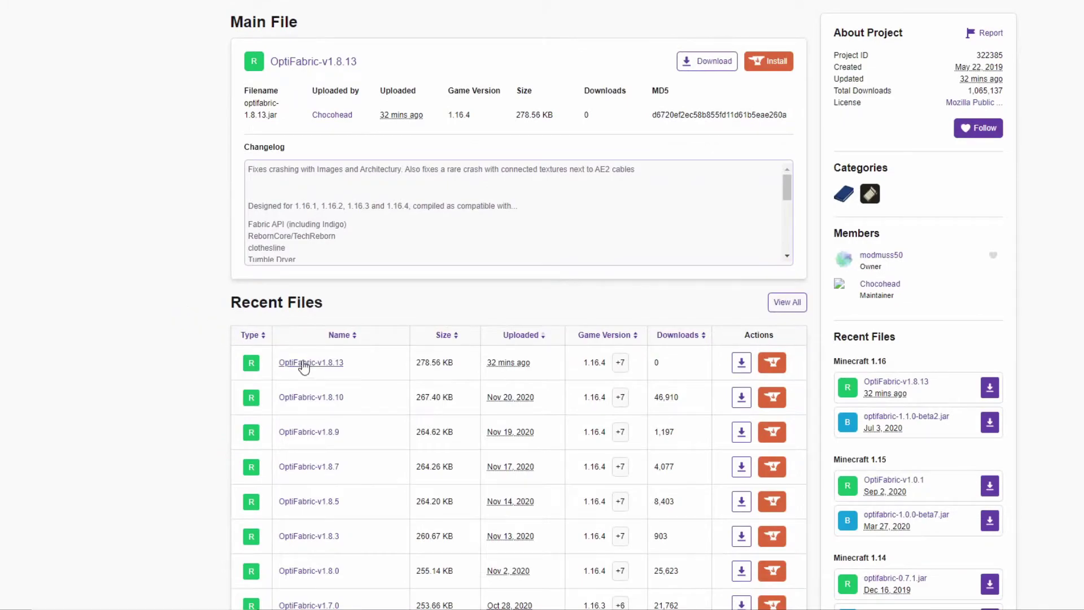
pyautogui.doubleClick(594, 363)
pyautogui.click(747, 366)
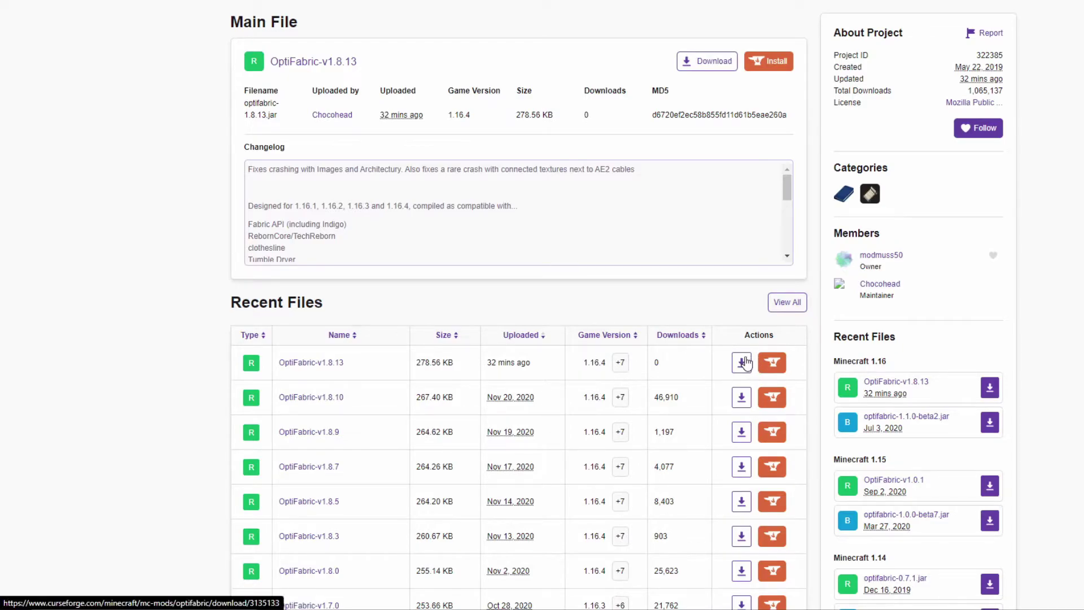
pyautogui.click(746, 363)
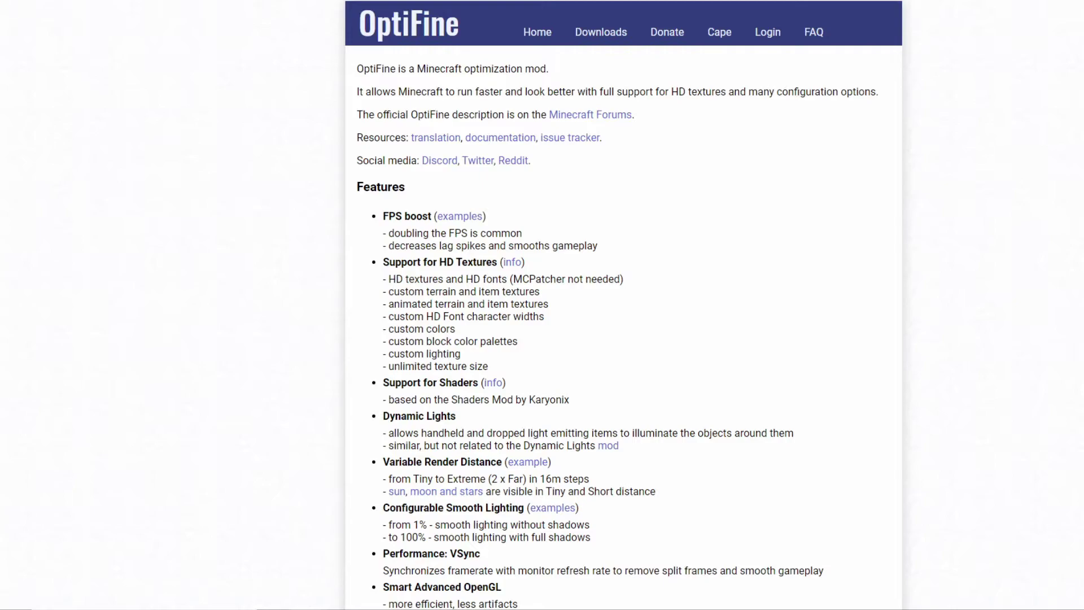
# - Download OptiFine_1.16.4_HD_U_G5.jar from the 1.16.4 mirror and keep it despite the warning
pyautogui.click(587, 35)
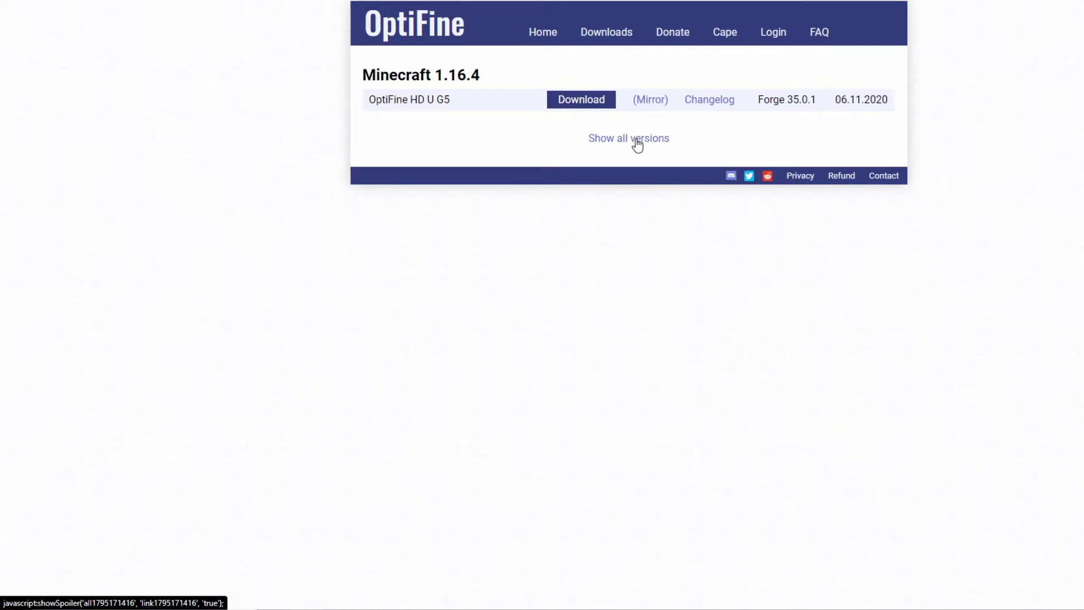
pyautogui.click(637, 139)
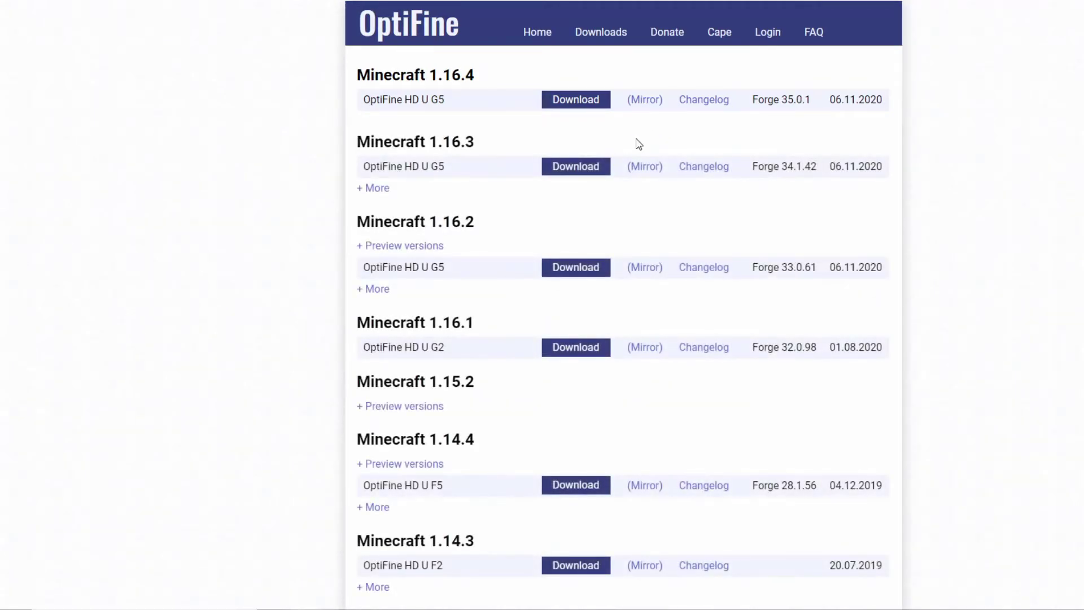
pyautogui.click(645, 101)
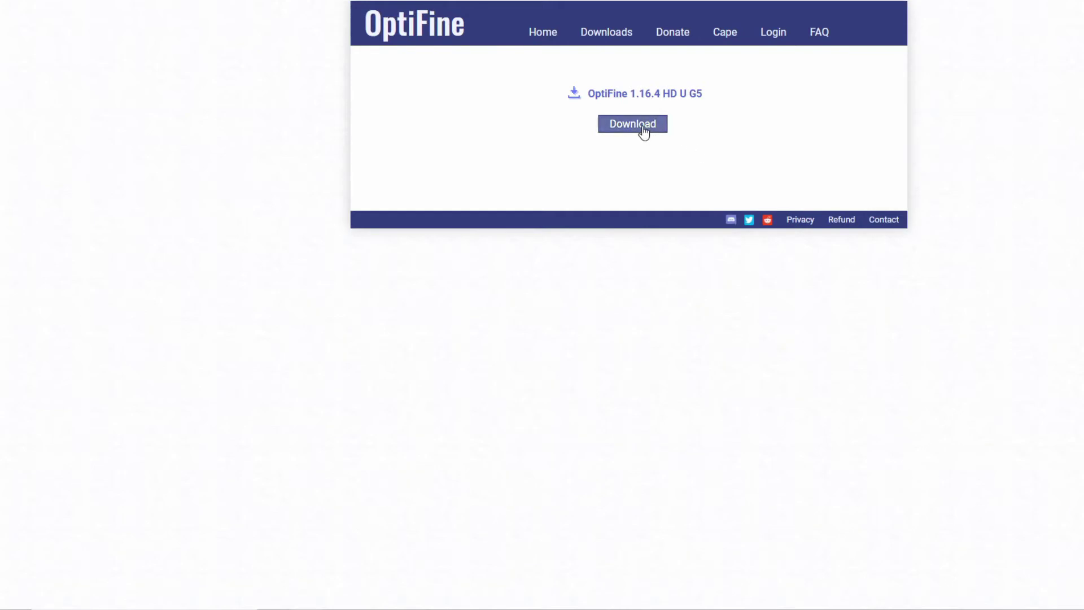
pyautogui.click(644, 129)
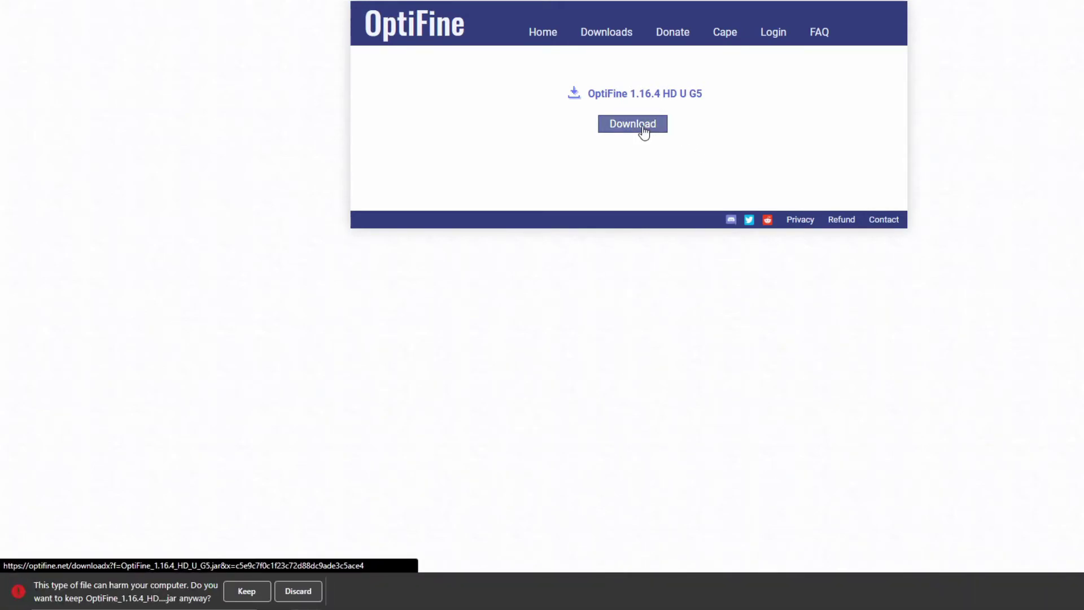
pyautogui.click(247, 593)
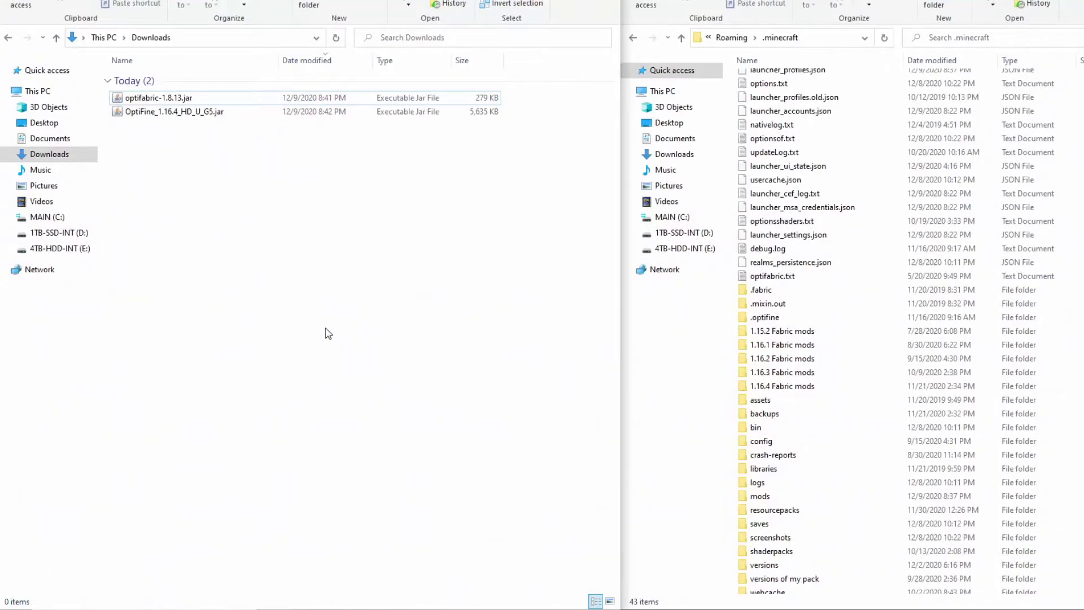
# - Extract OptiFine_1.16.4_HD_U_G5_MOD.jar into Downloads using the OptiFine installer
pyautogui.click(195, 112)
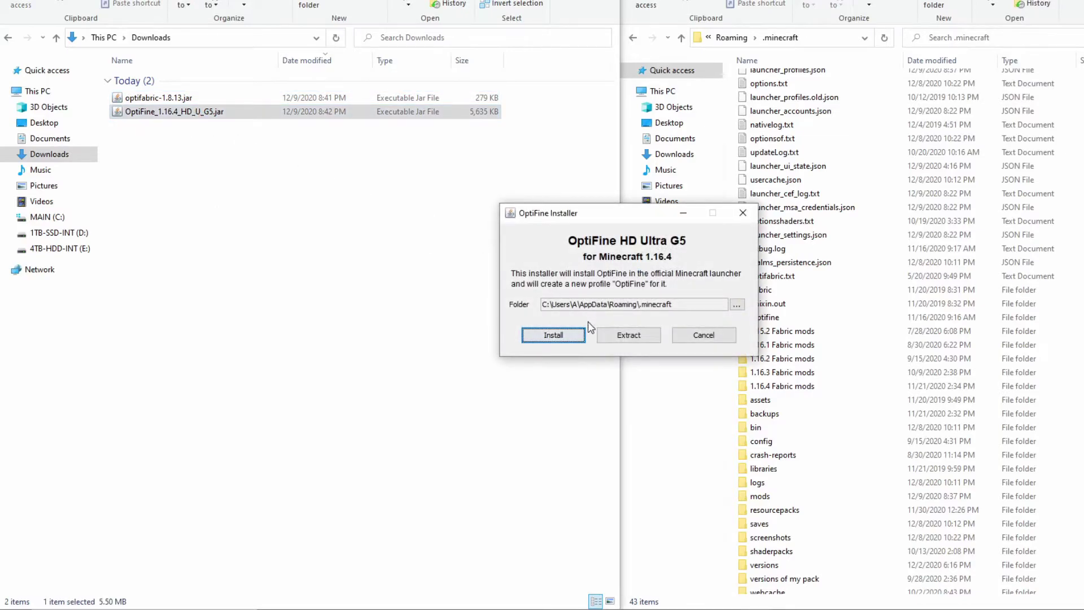
pyautogui.click(630, 336)
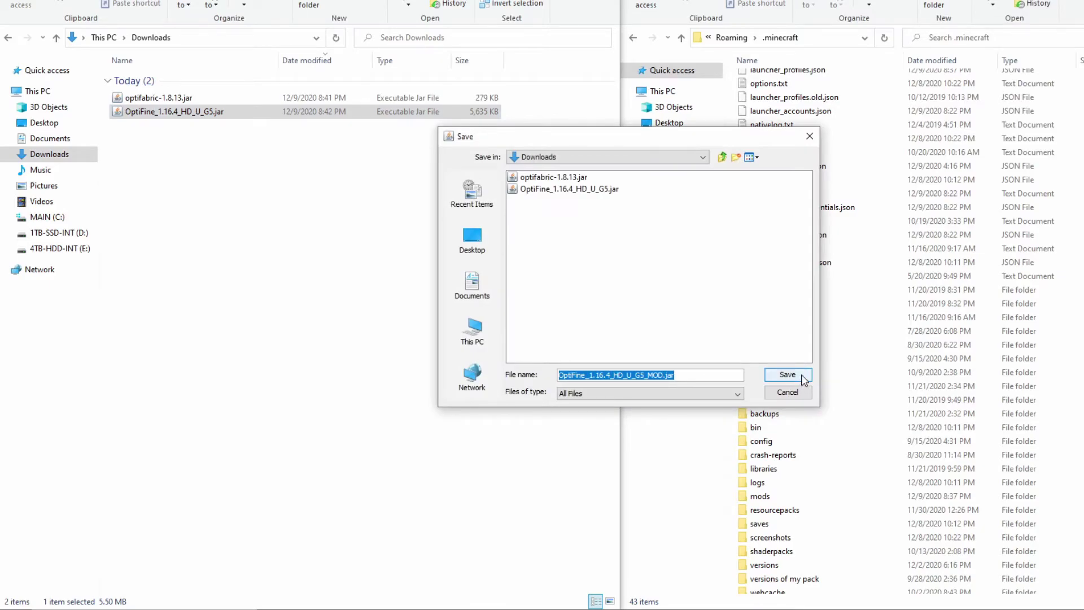
pyautogui.click(804, 380)
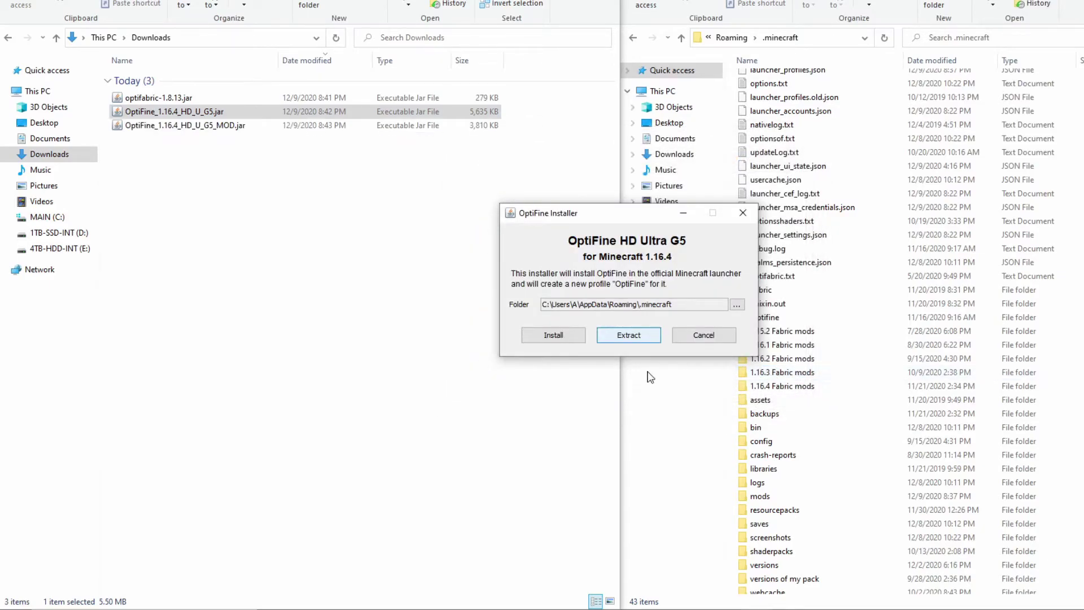
pyautogui.click(628, 290)
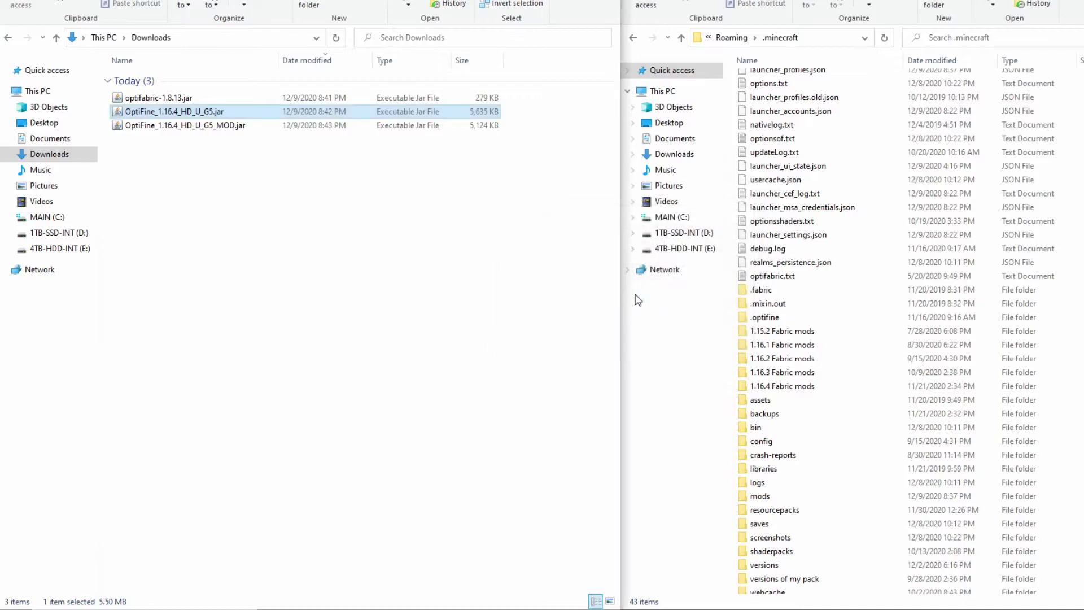
pyautogui.click(218, 157)
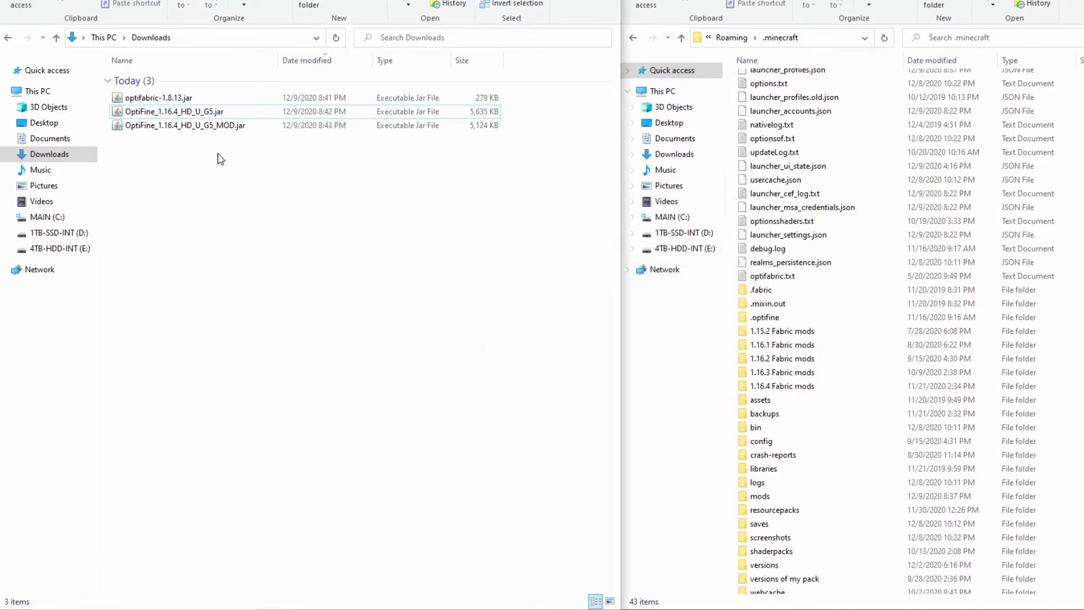
# - Delete the original OptiFine installer jar and select the optifabric and OptiFine mod jars
pyautogui.click(150, 118)
pyautogui.rightClick(151, 117)
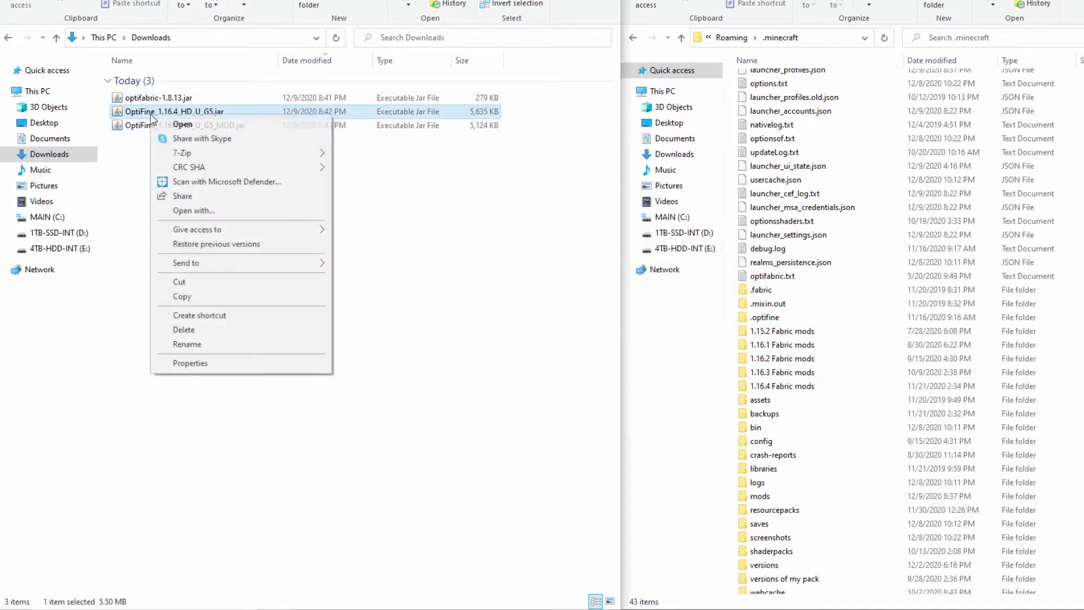
pyautogui.click(204, 332)
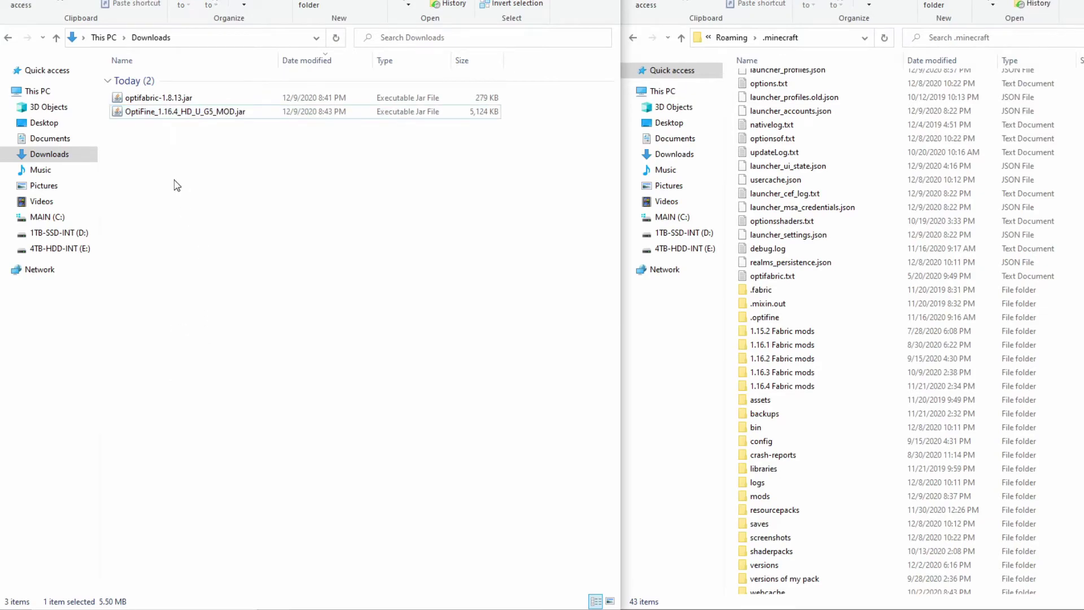
pyautogui.moveTo(196, 141); pyautogui.dragTo(782, 500)
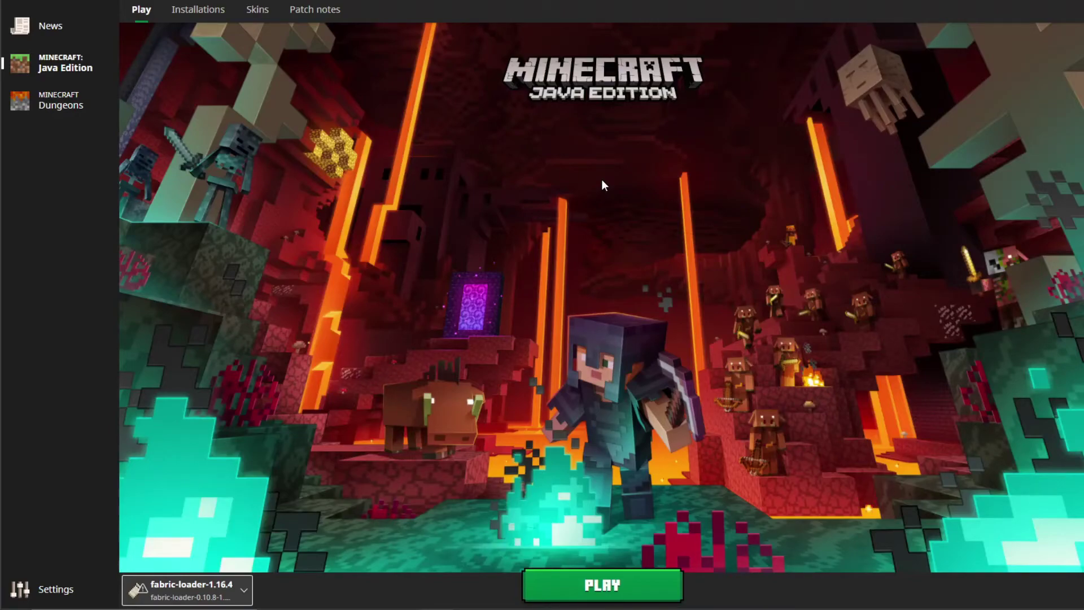
# - Add a new installation named Fabric 1.16.4 using release fabric-loader-0.10.8-1.16.4
pyautogui.click(178, 16)
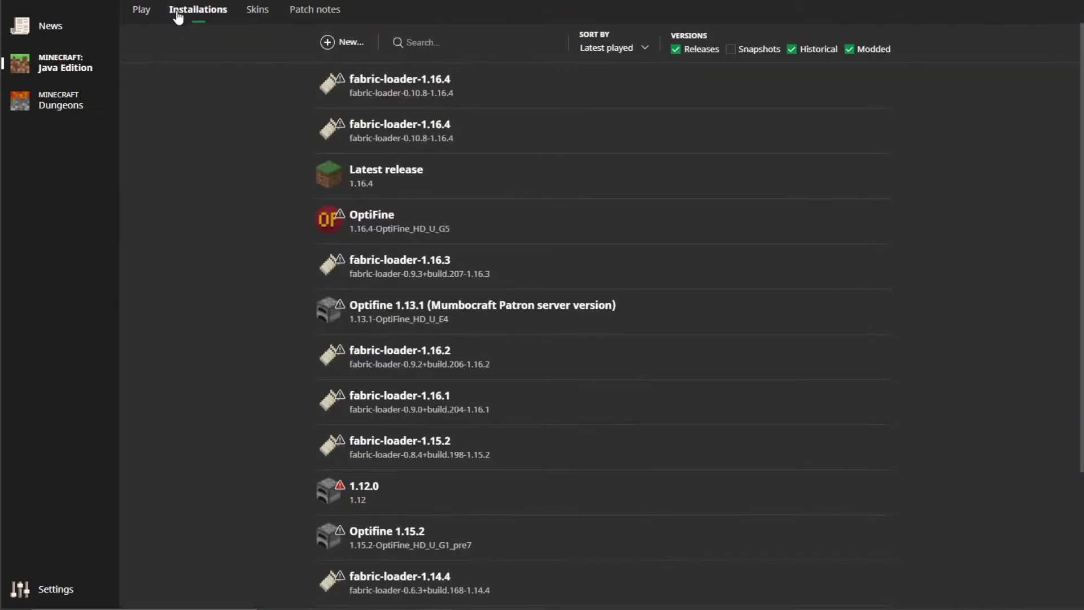
pyautogui.moveTo(444, 82)
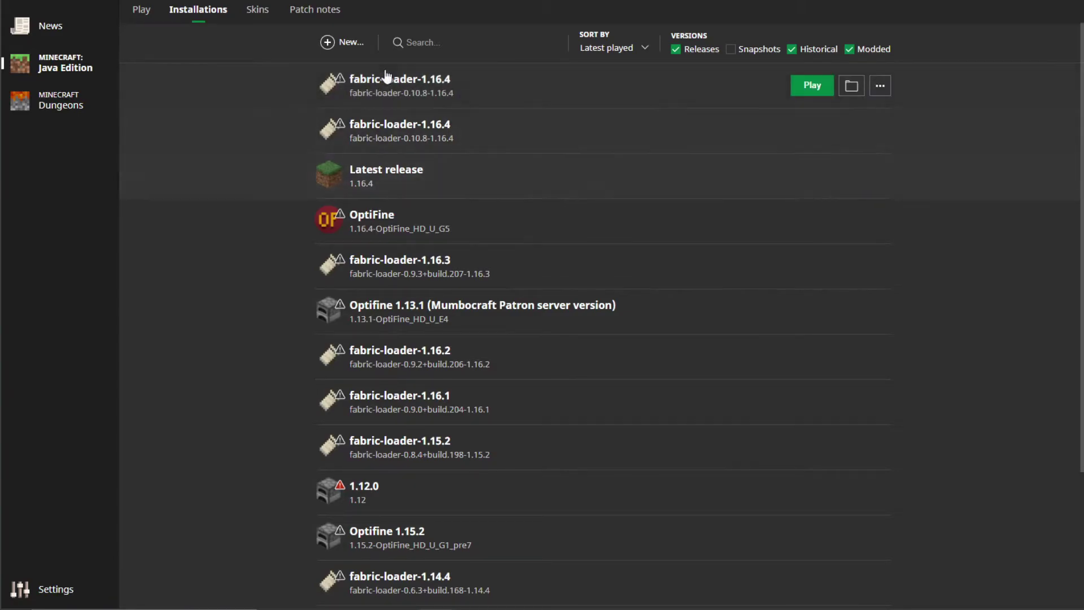
pyautogui.click(339, 45)
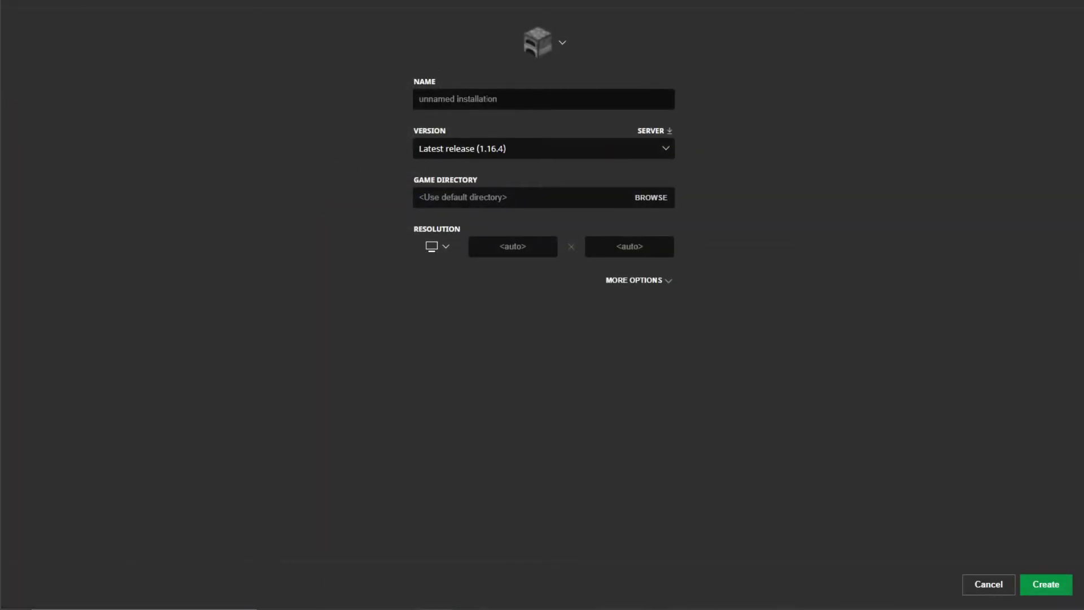
pyautogui.click(419, 99)
pyautogui.write('Fabric 1.16.4')
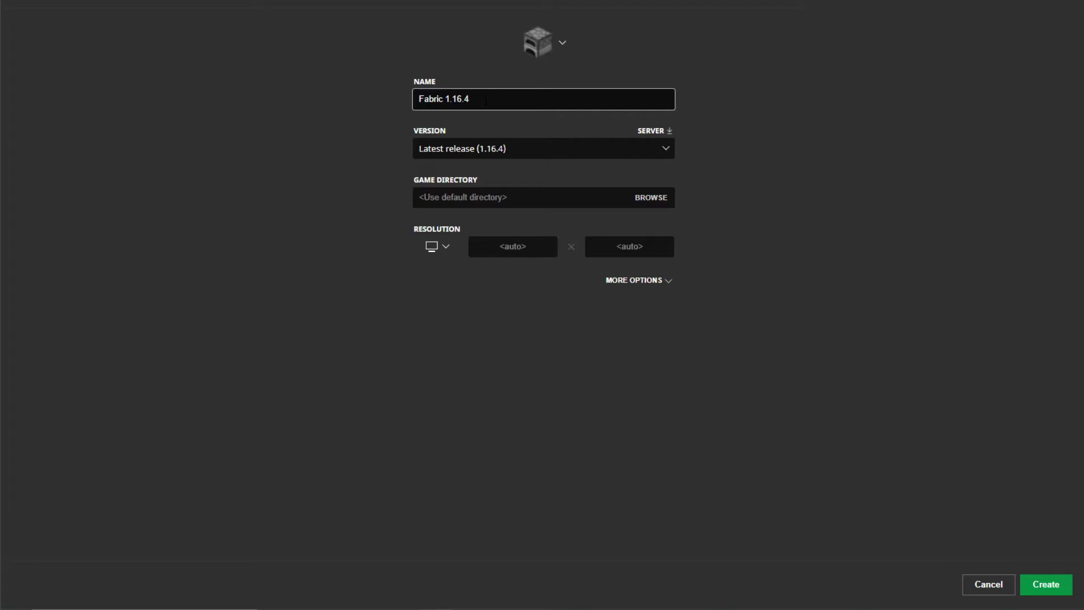
pyautogui.click(537, 149)
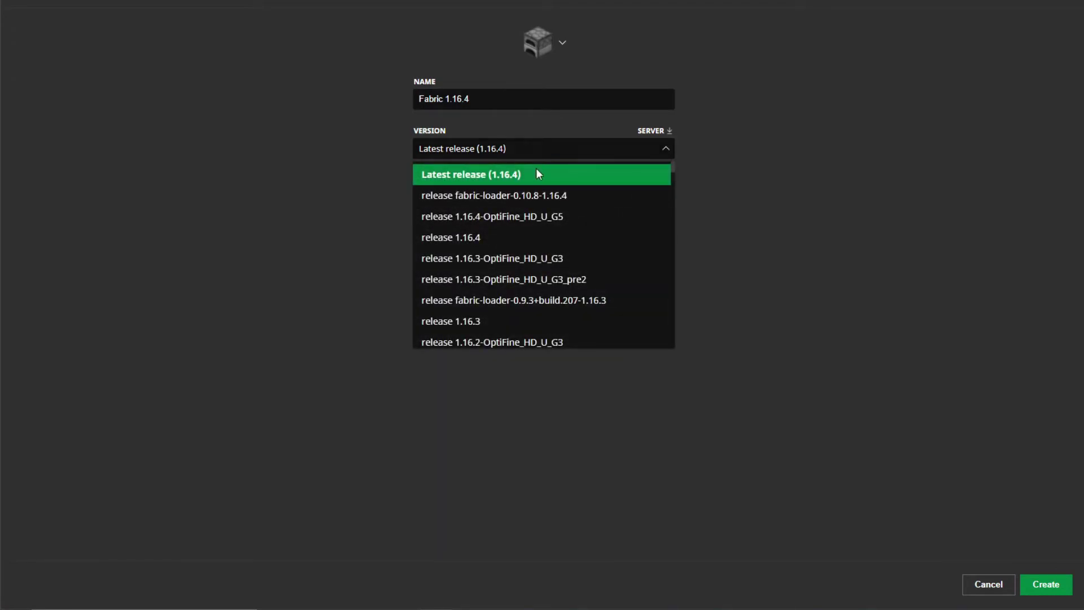
pyautogui.click(597, 198)
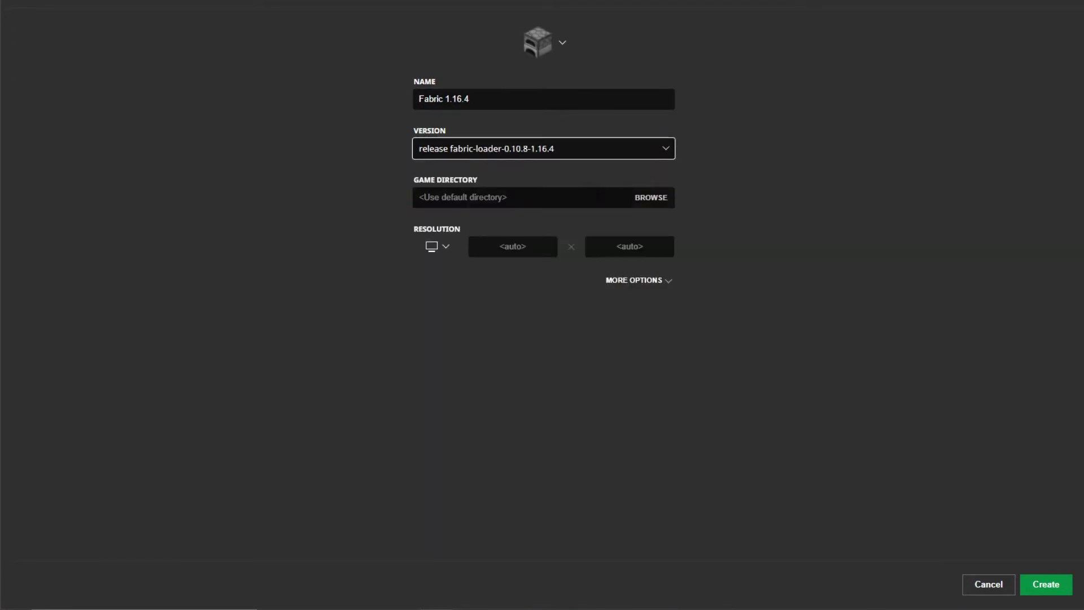
pyautogui.click(1050, 586)
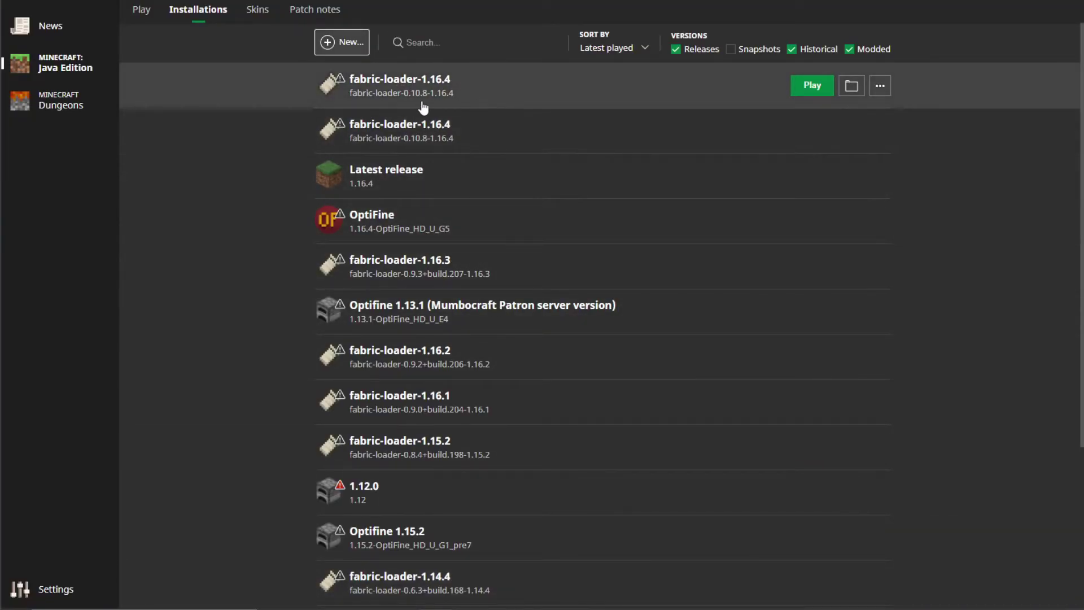
# - Select the fabric-loader-1.16.4 installation on the Play tab and start the game
pyautogui.click(599, 94)
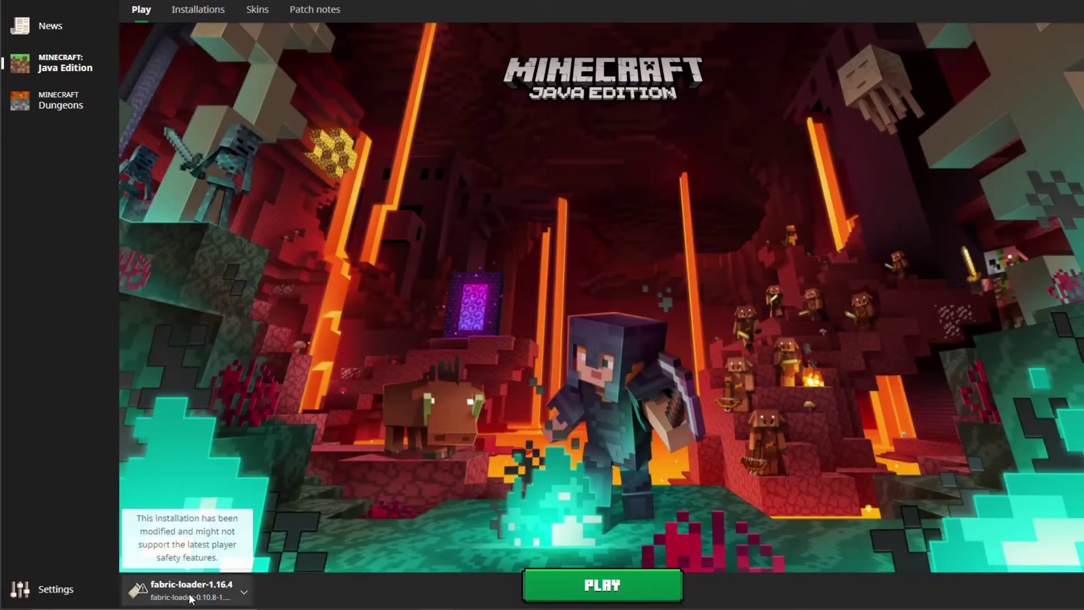
pyautogui.click(213, 594)
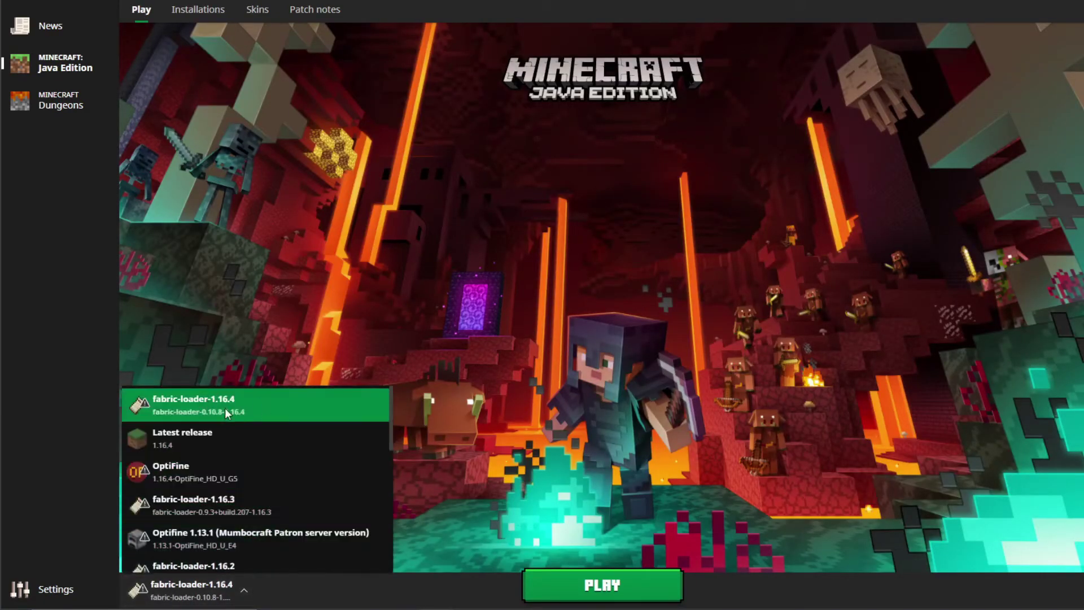
pyautogui.click(296, 399)
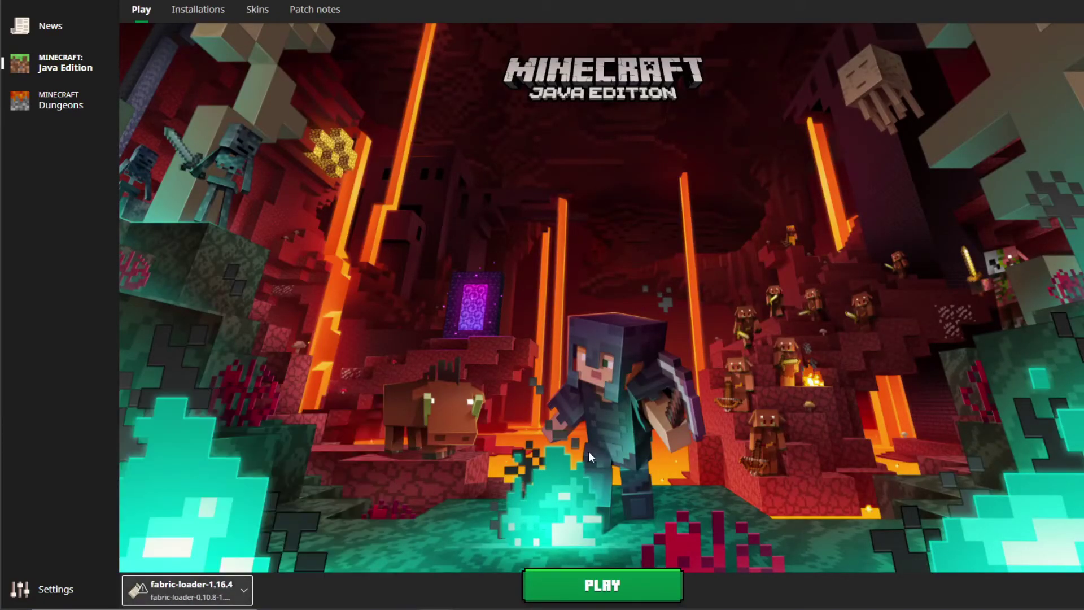
pyautogui.click(625, 588)
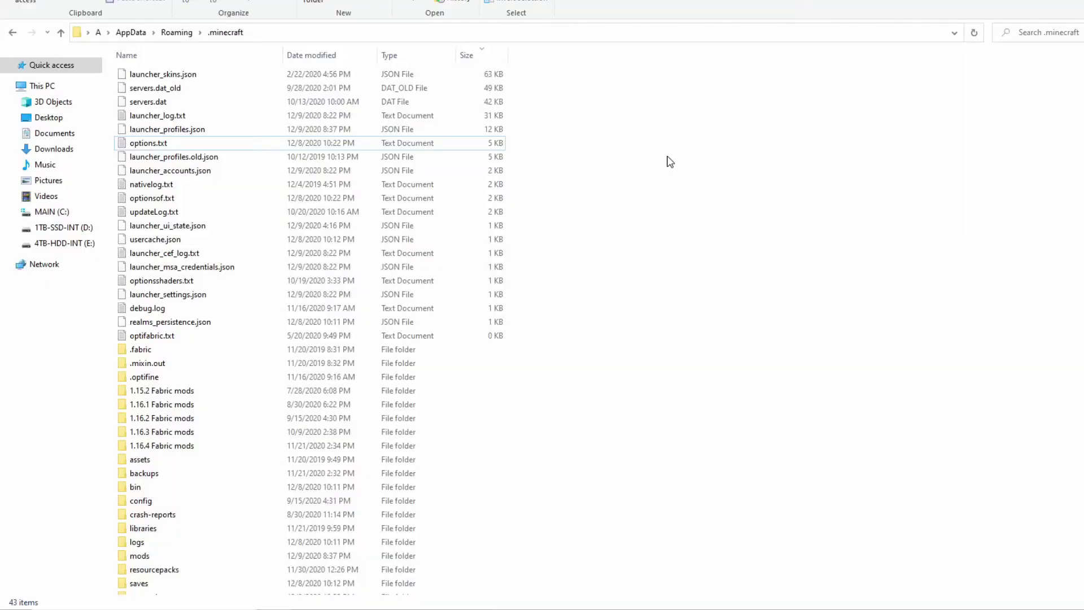
# - Open options.txt from .minecraft in Notepad and scroll down to the key_key binding lines
pyautogui.doubleClick(426, 143)
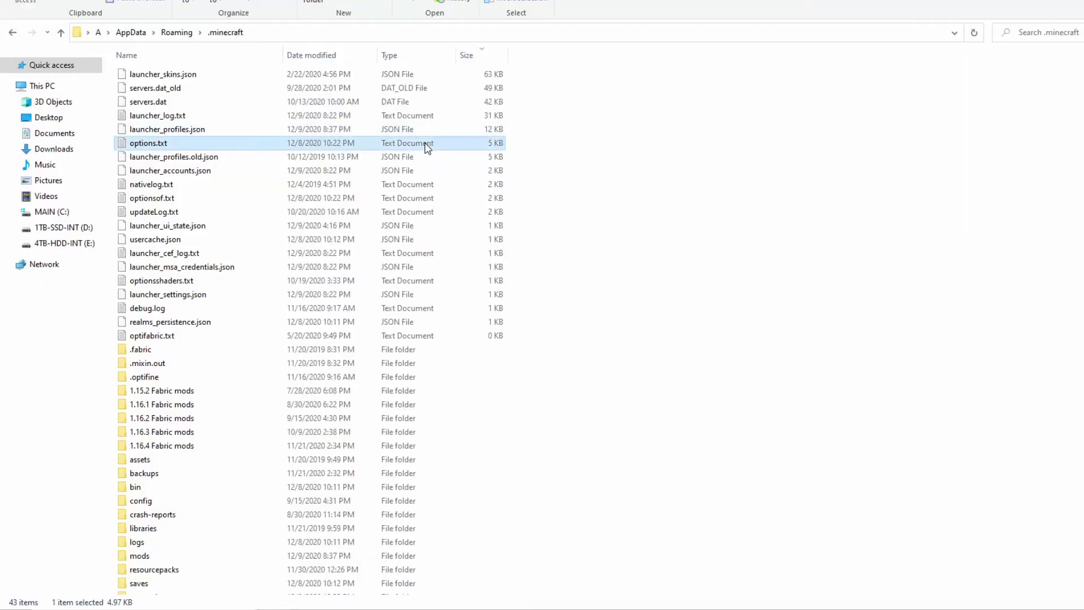
pyautogui.scroll(-8, 592, 110)
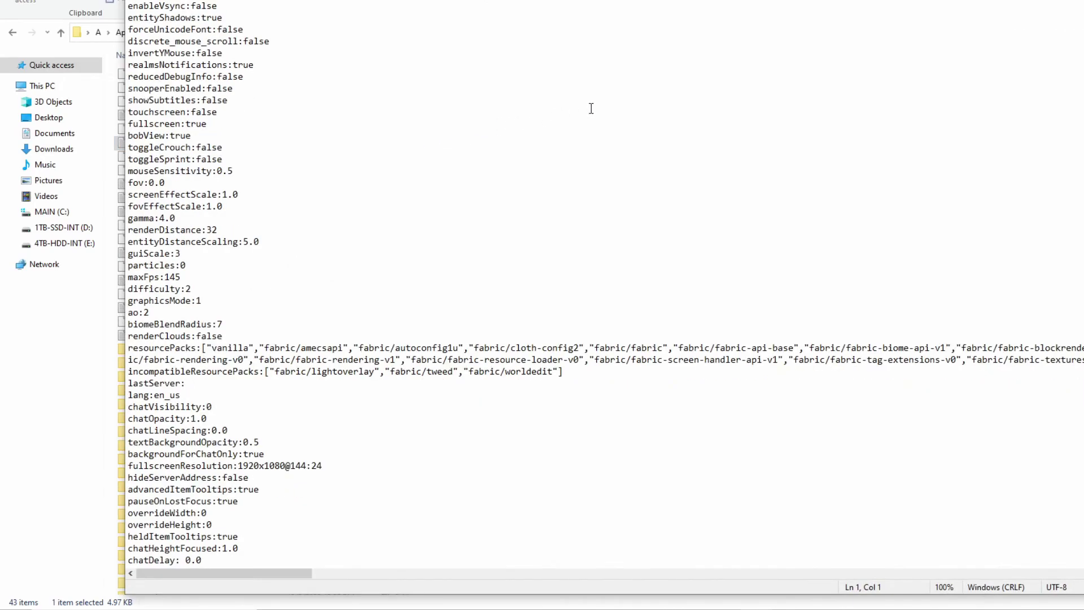
pyautogui.scroll(-13, 591, 110)
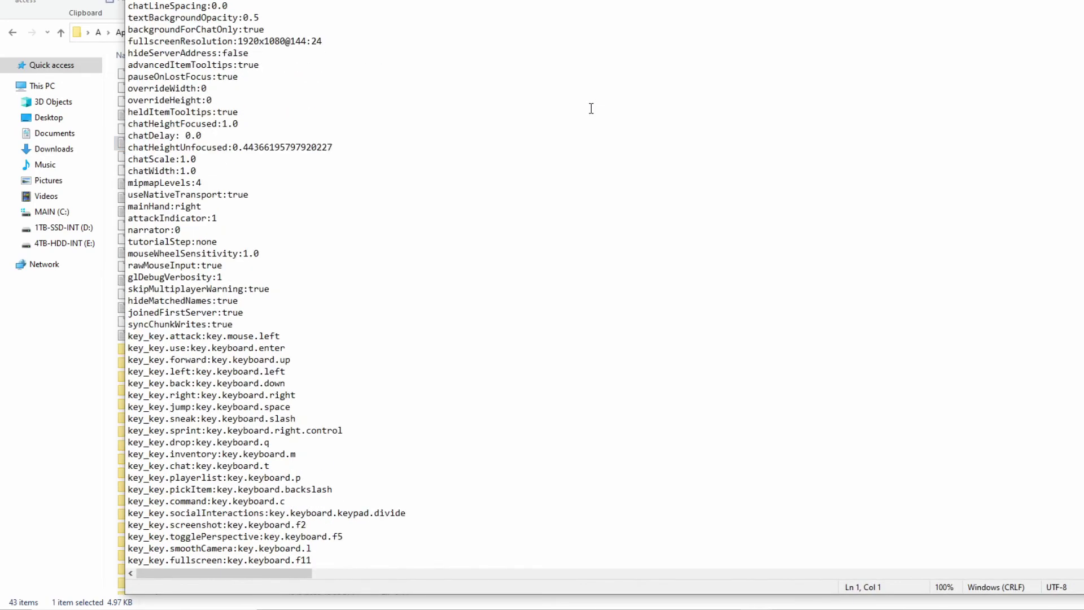
pyautogui.scroll(-3, 591, 109)
pyautogui.scroll(2, 591, 108)
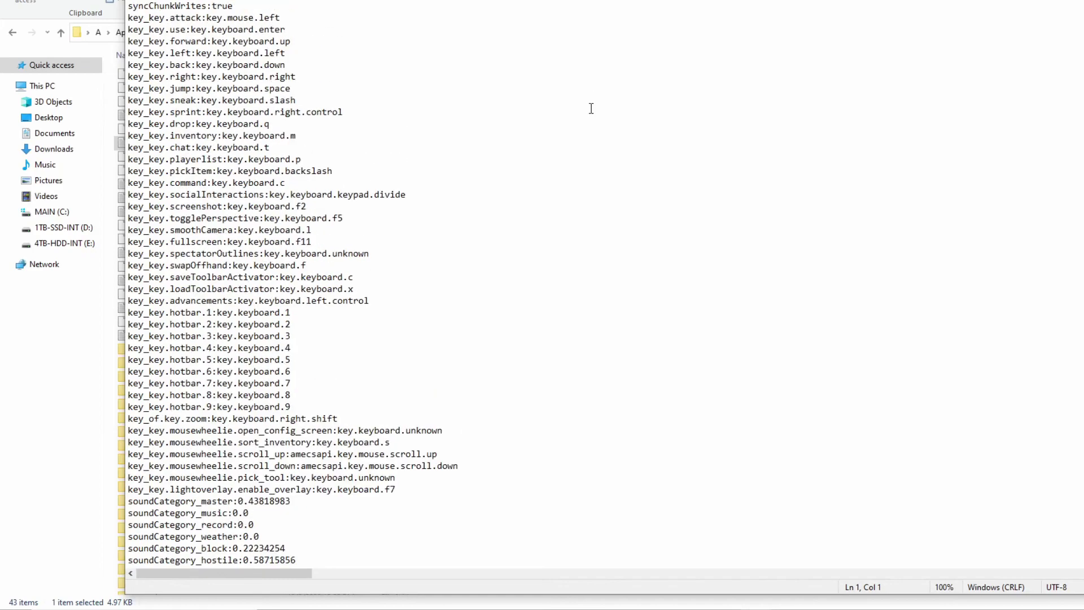
# - Highlight the full key-binding block, then the mod key bindings like key_of.key.zoom at the end
pyautogui.moveTo(129, 18); pyautogui.dragTo(448, 494)
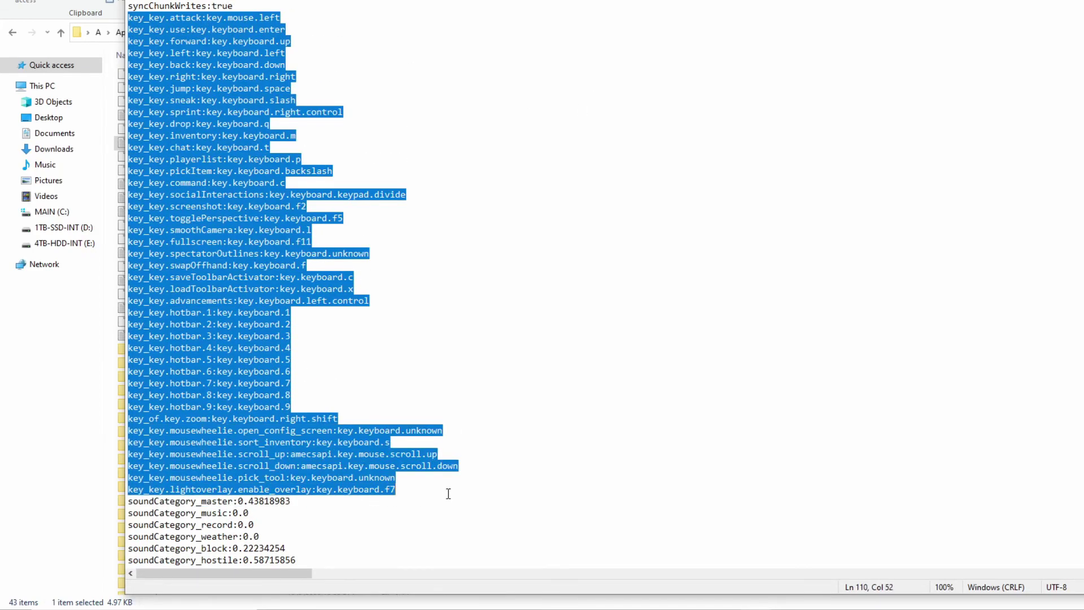
pyautogui.click(516, 491)
pyautogui.moveTo(403, 492); pyautogui.dragTo(116, 432)
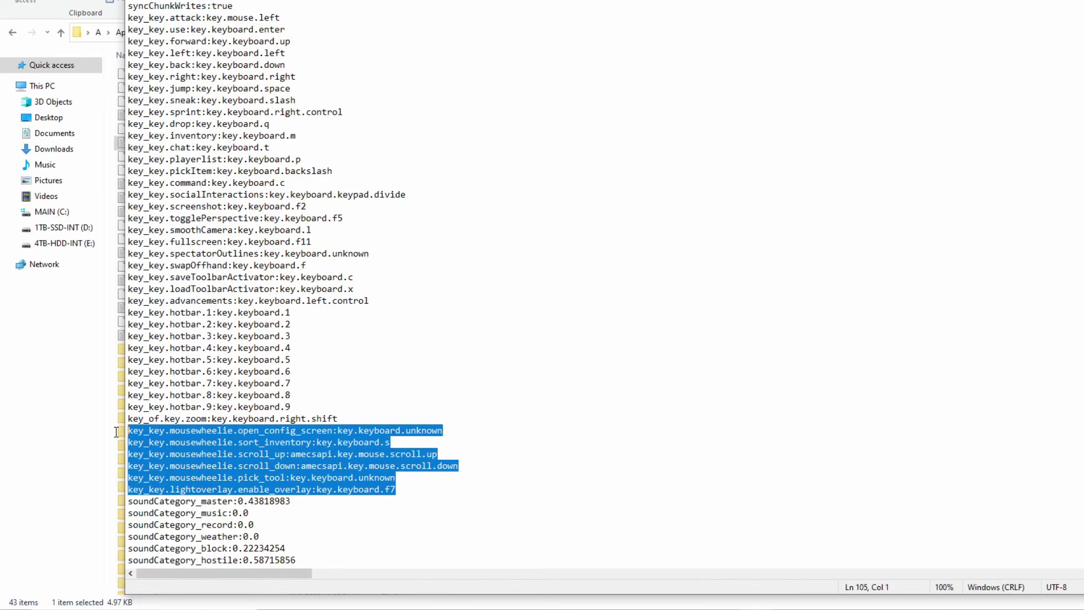
pyautogui.click(500, 432)
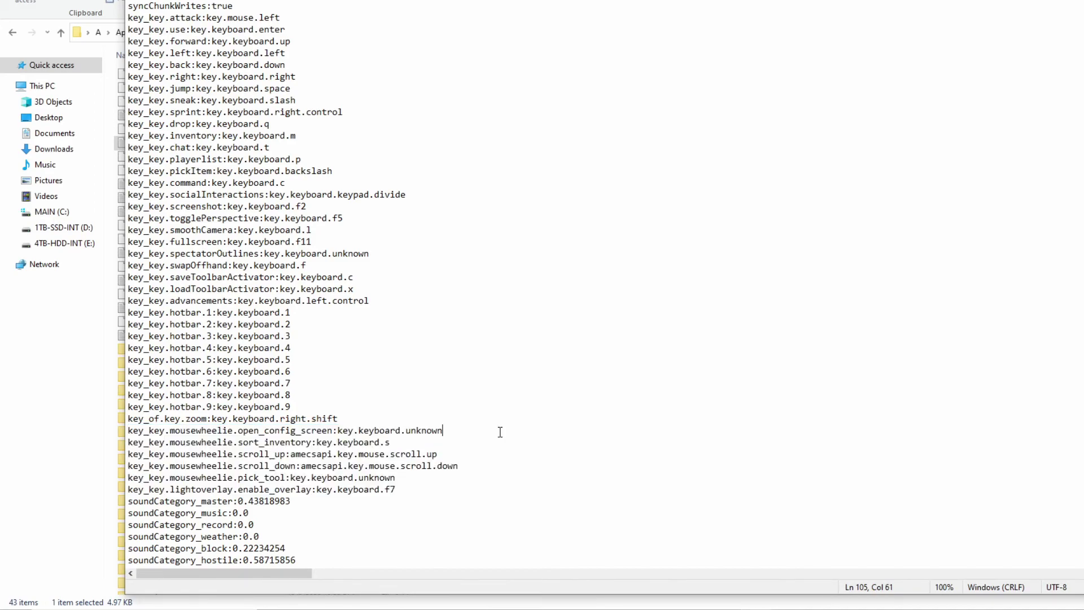